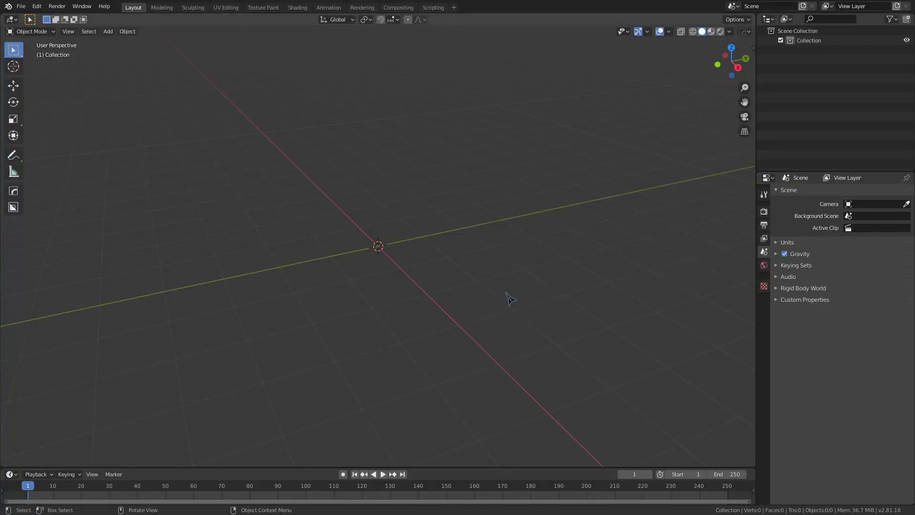
- Add a plain-axes empty at the origin and raise it about 0.69 m along Z
key(shift+a)
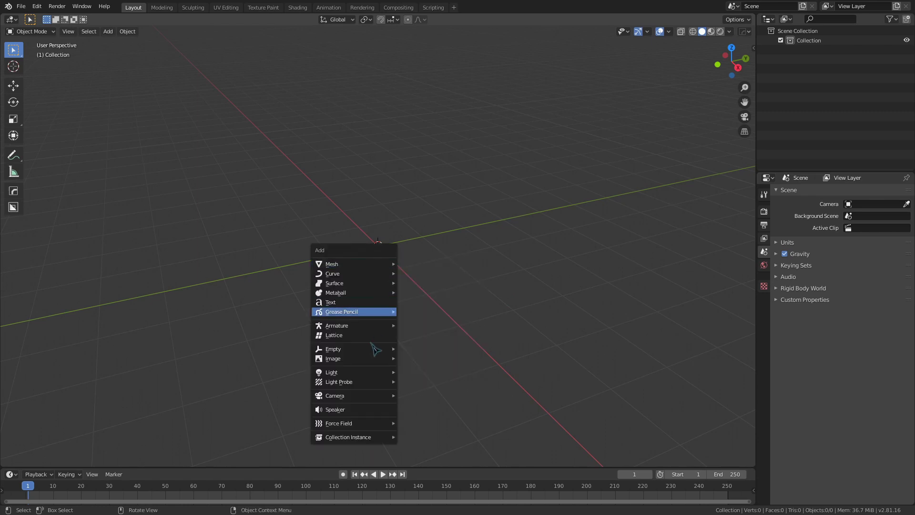
mouse_move(370, 350)
click(435, 352)
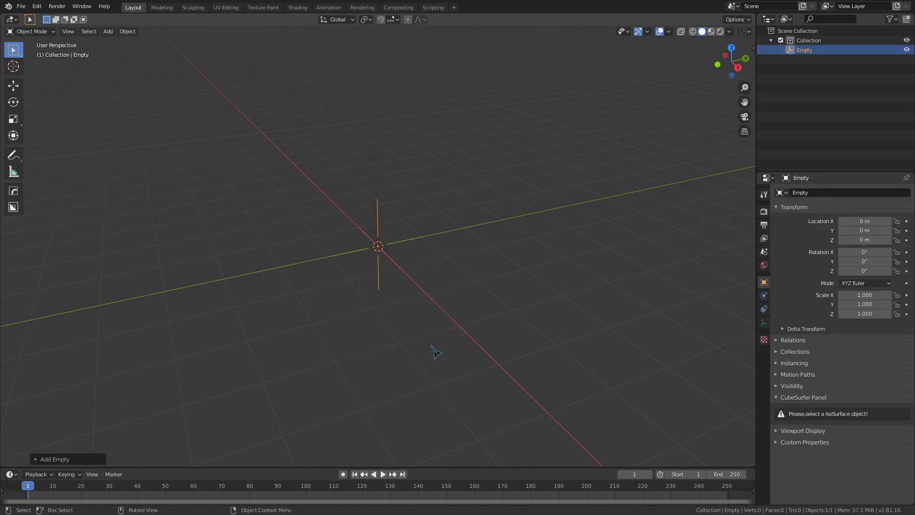
key(g)
key(z)
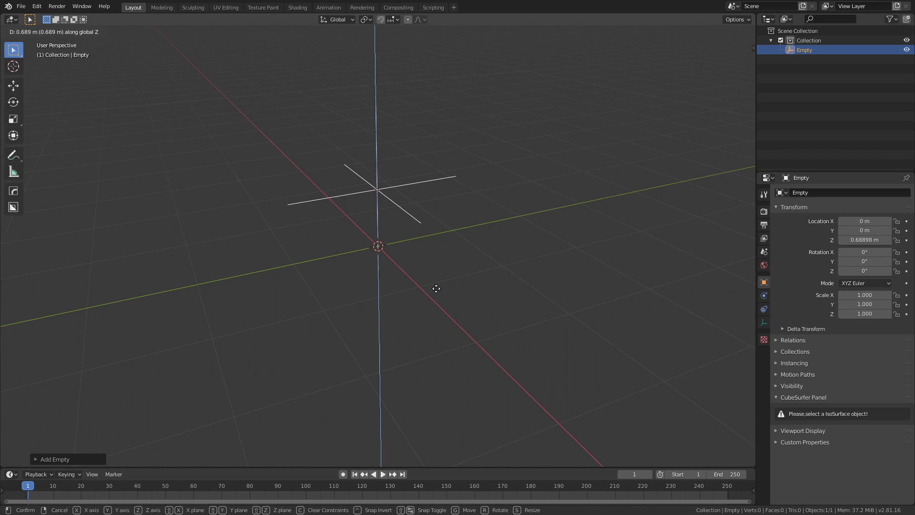
click(435, 292)
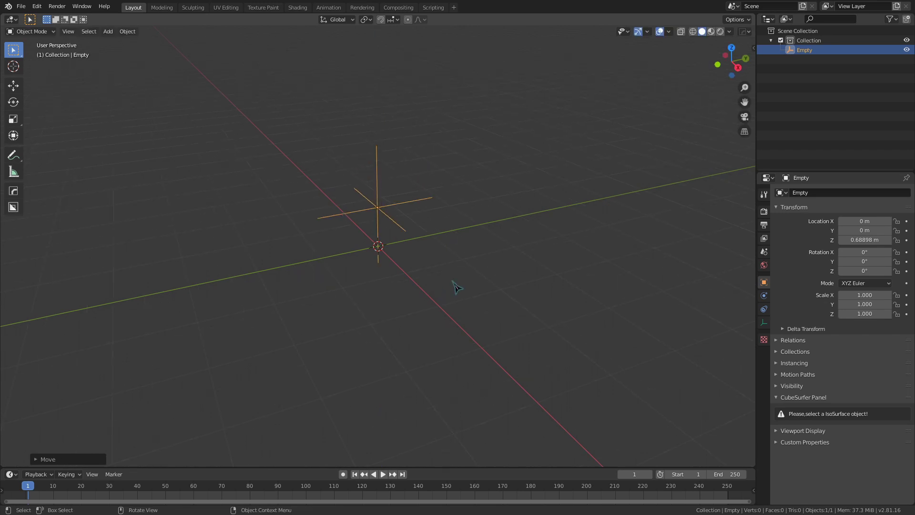
- Give the empty a Fixed rigid body constraint and begin picking its first object
click(764, 295)
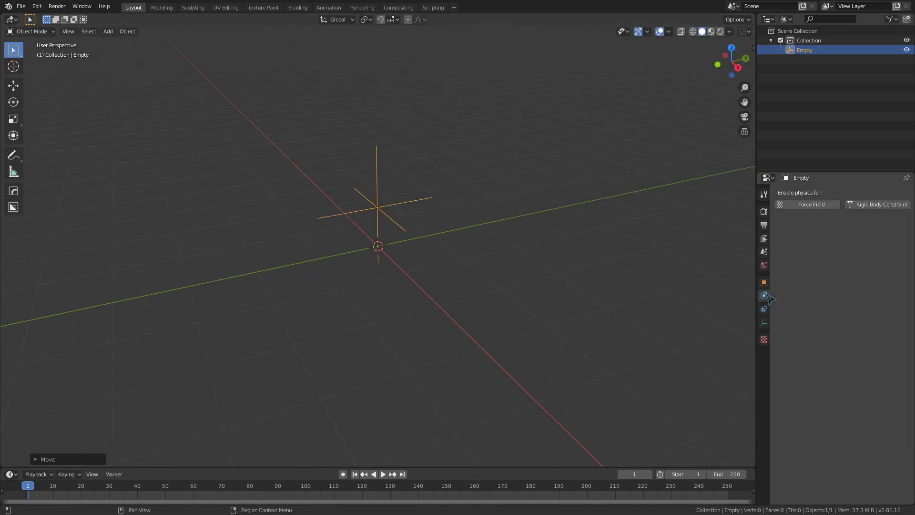
click(869, 205)
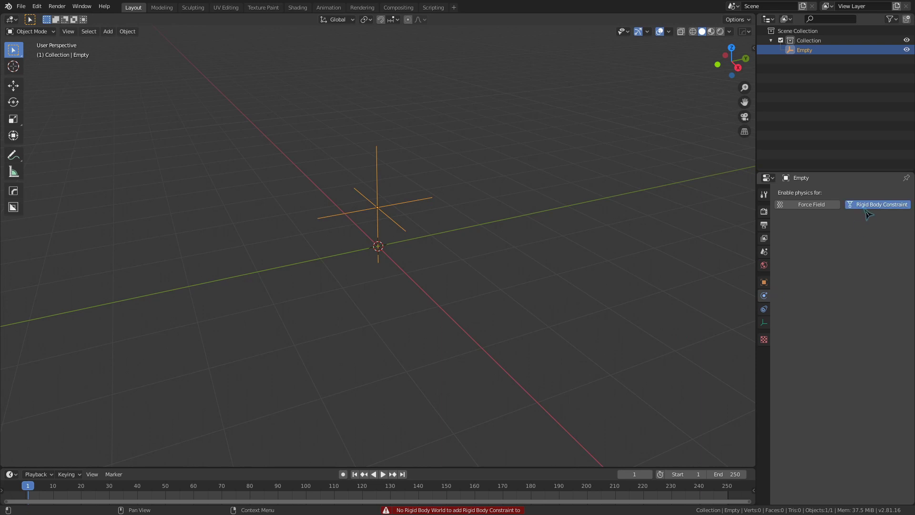
click(866, 208)
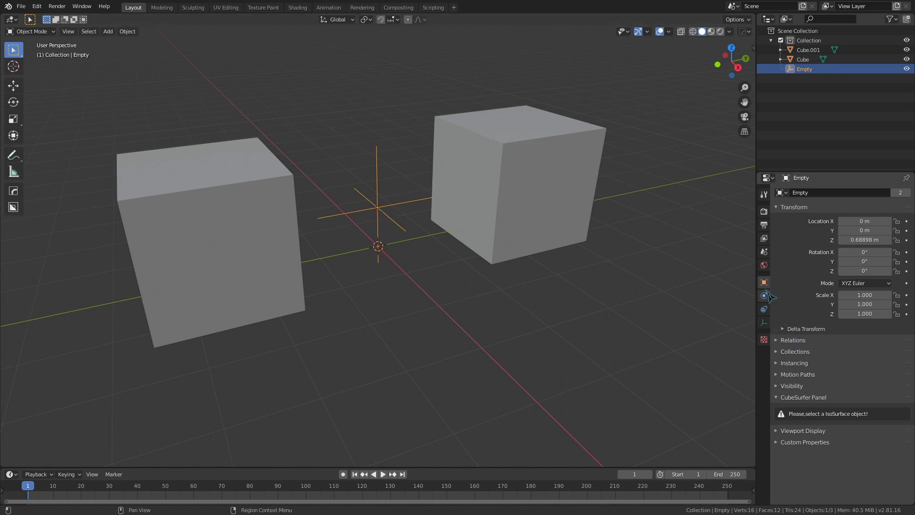
click(764, 296)
click(897, 321)
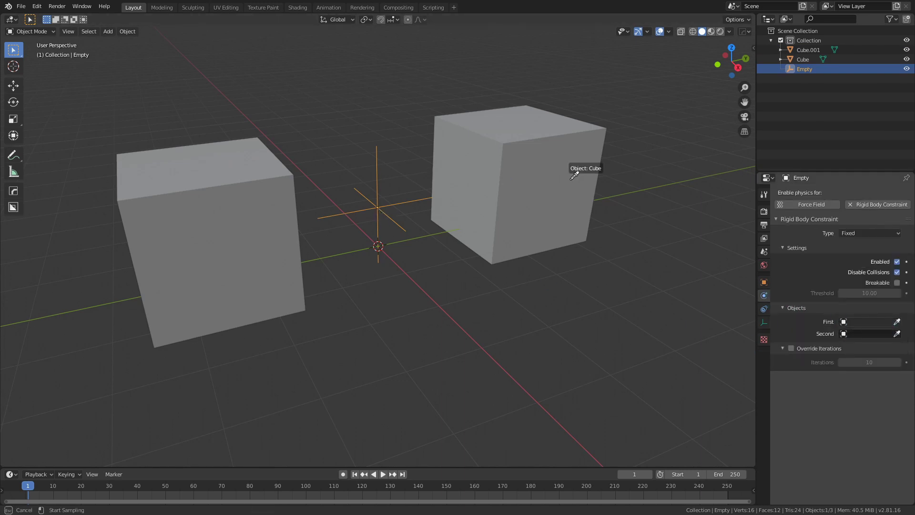
- Set Cube as the first object, tilt the passive plane around X, and play the simulation
click(575, 176)
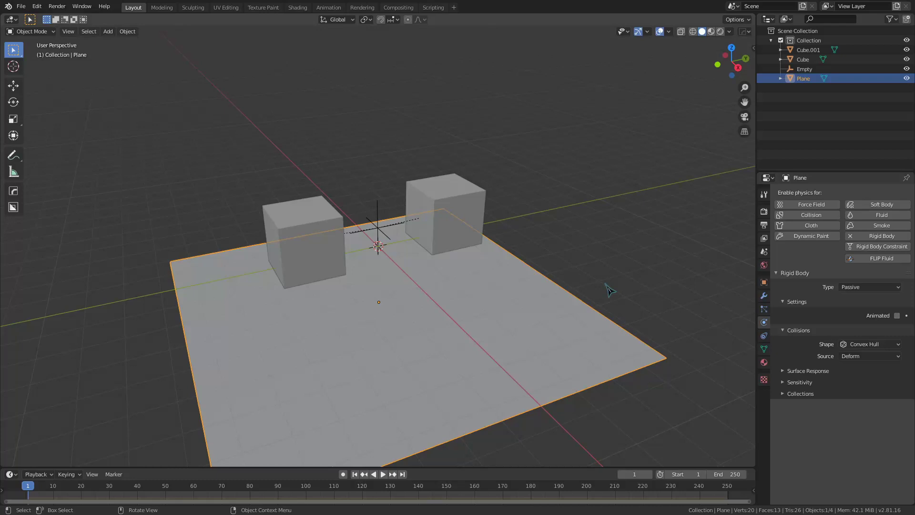
middle_drag(476, 286, 529, 309)
key(r)
key(x)
click(535, 315)
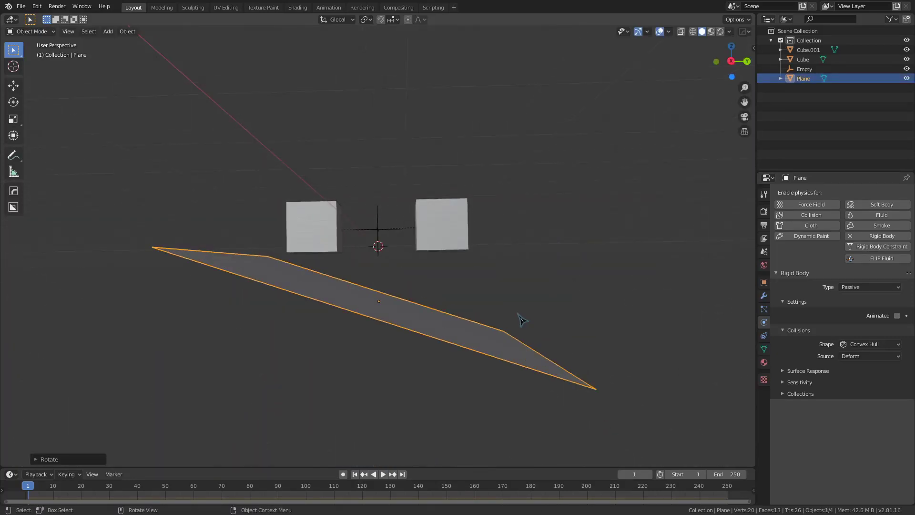
click(598, 255)
key(space)
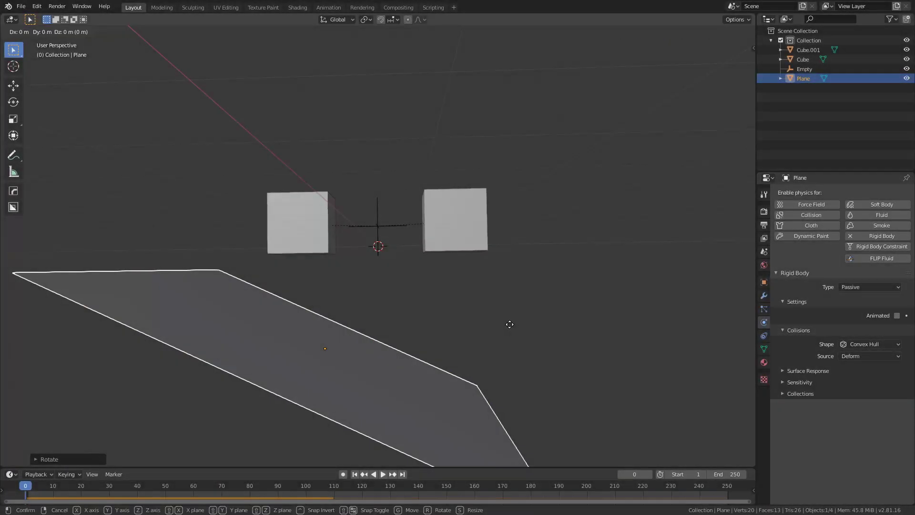
- Shift the ground plane along Y, then select the empty and review its constraint types
key(g)
key(y)
click(389, 234)
click(387, 230)
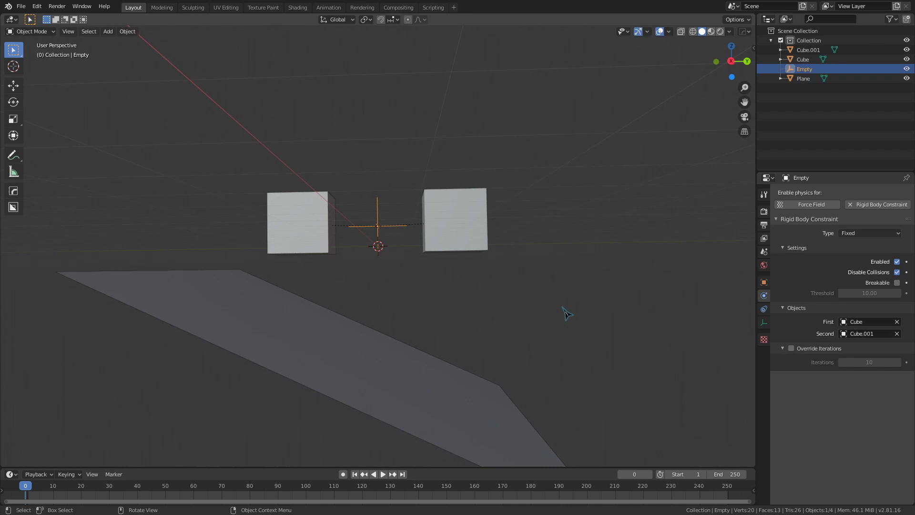
scroll(565, 313, up, 2)
scroll(549, 259, up, 1)
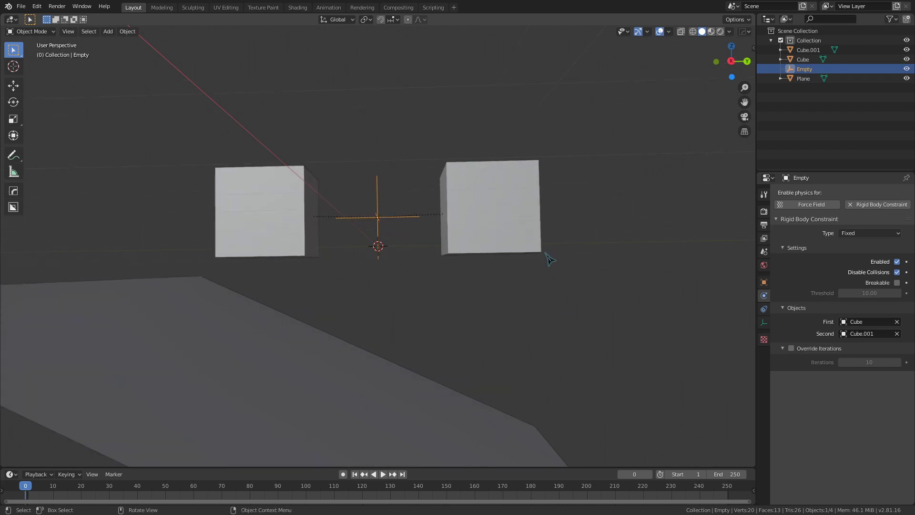
click(866, 237)
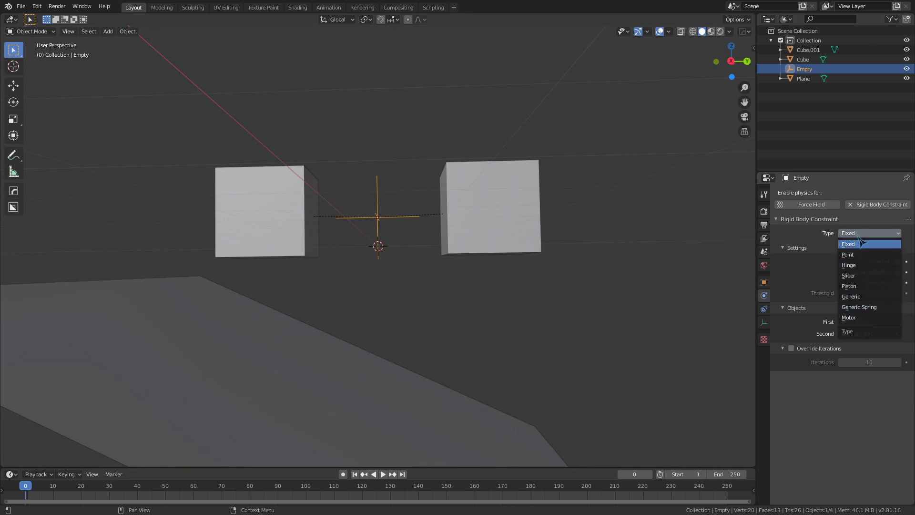
click(860, 238)
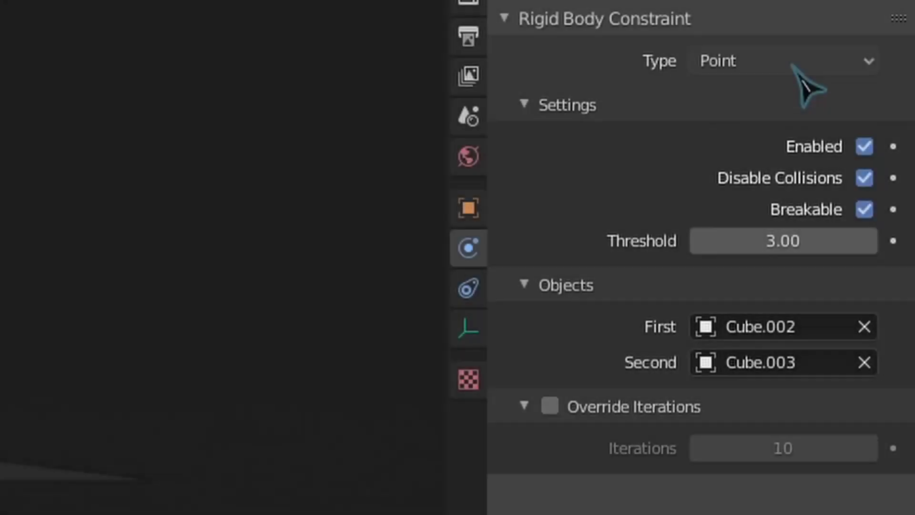
- Switch the constraint type through Hinge, Slider, Piston and Generic, reviewing the limits
click(794, 67)
click(782, 148)
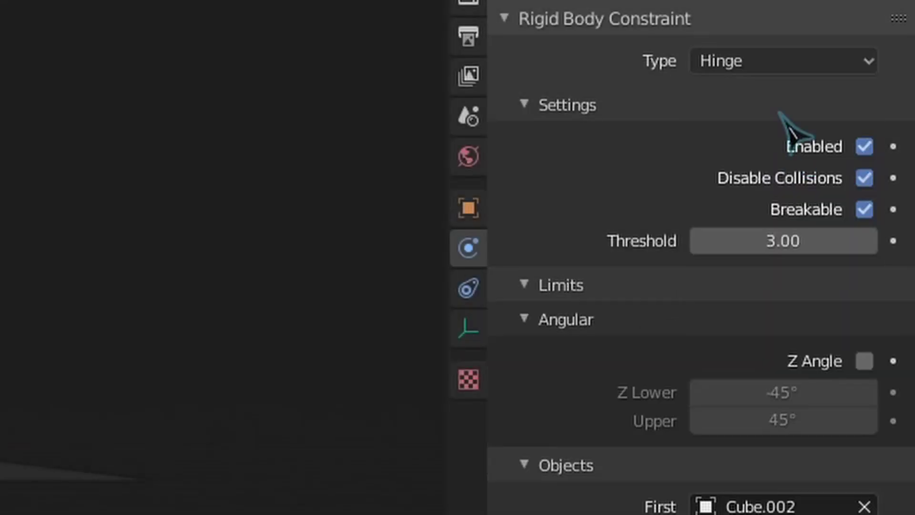
click(768, 66)
click(767, 187)
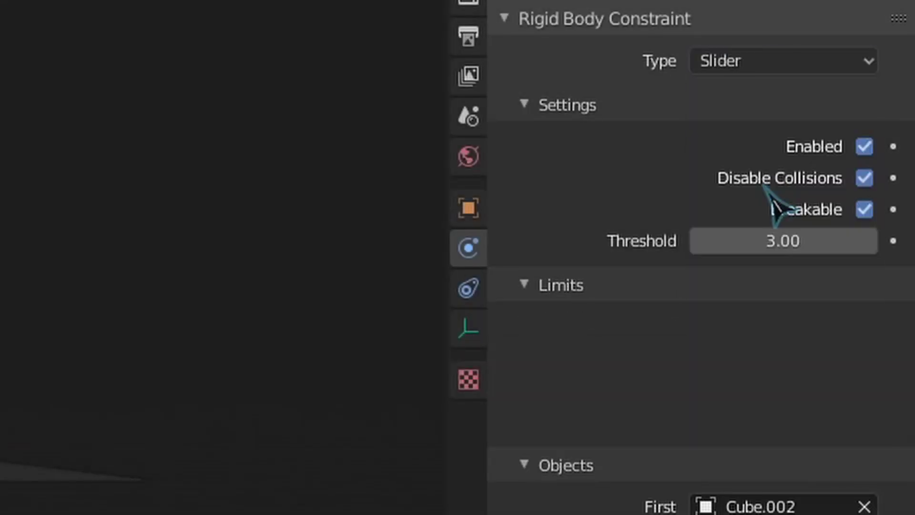
click(787, 67)
click(763, 220)
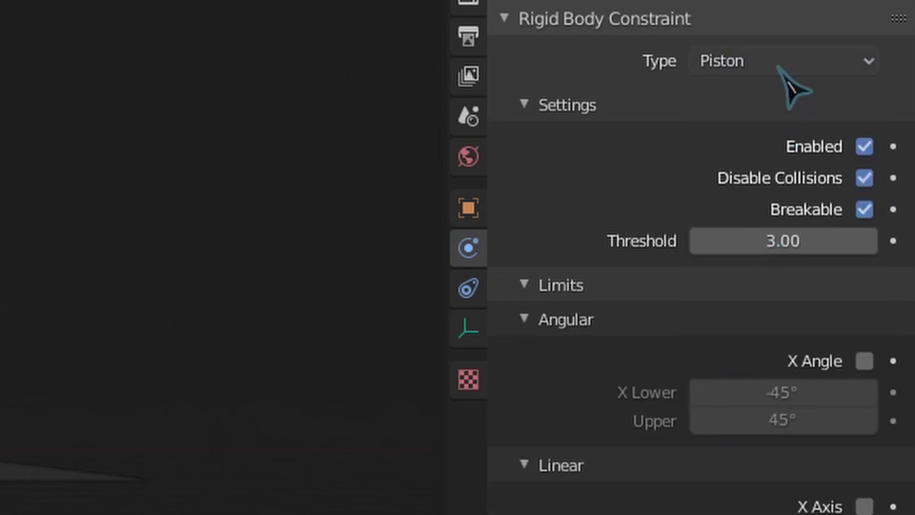
click(781, 67)
click(758, 250)
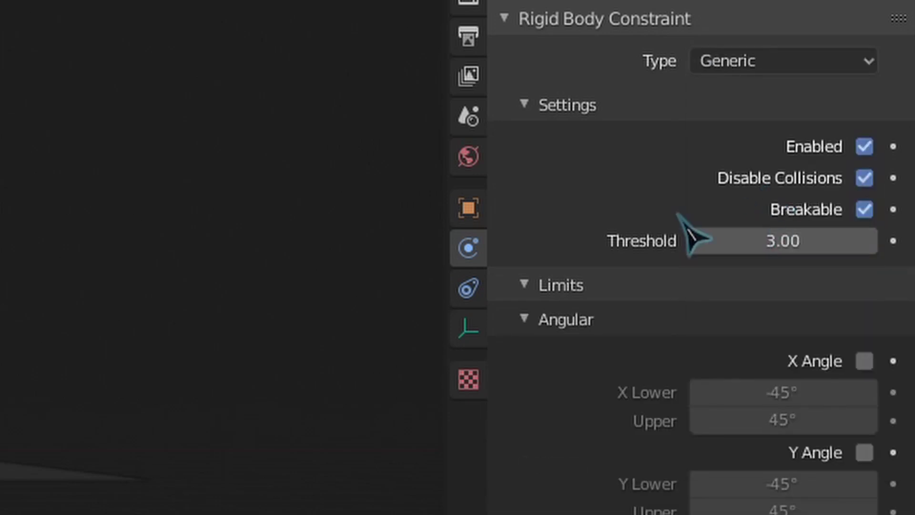
scroll(598, 217, down, 10)
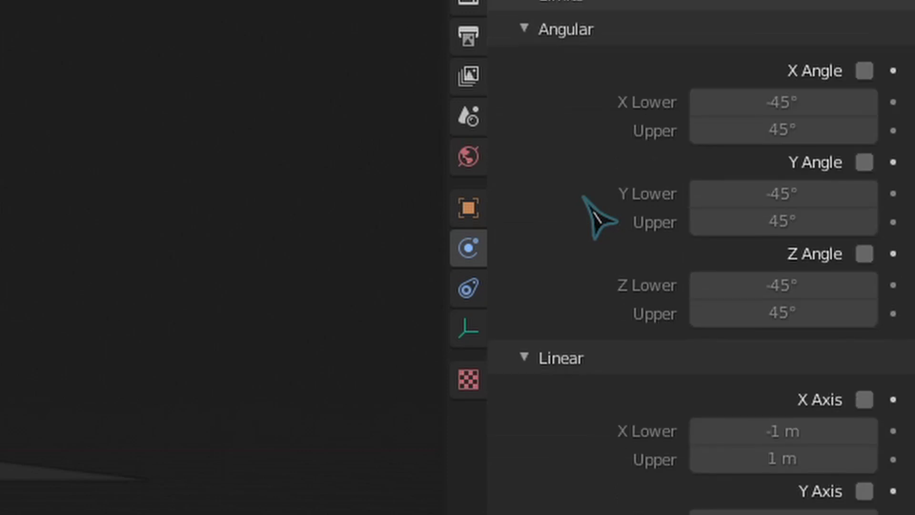
scroll(591, 217, up, 10)
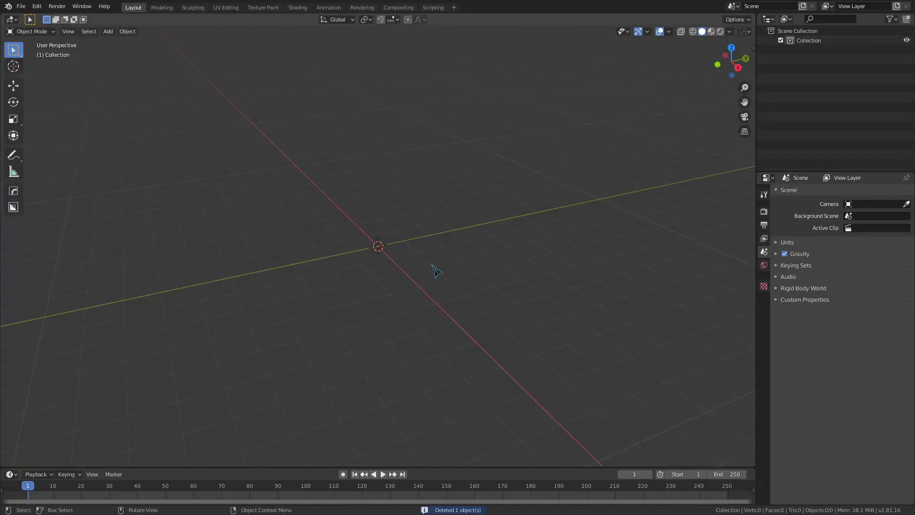
- Add a plane at the origin and scale it up to about 8.95
key(shift+a)
click(460, 267)
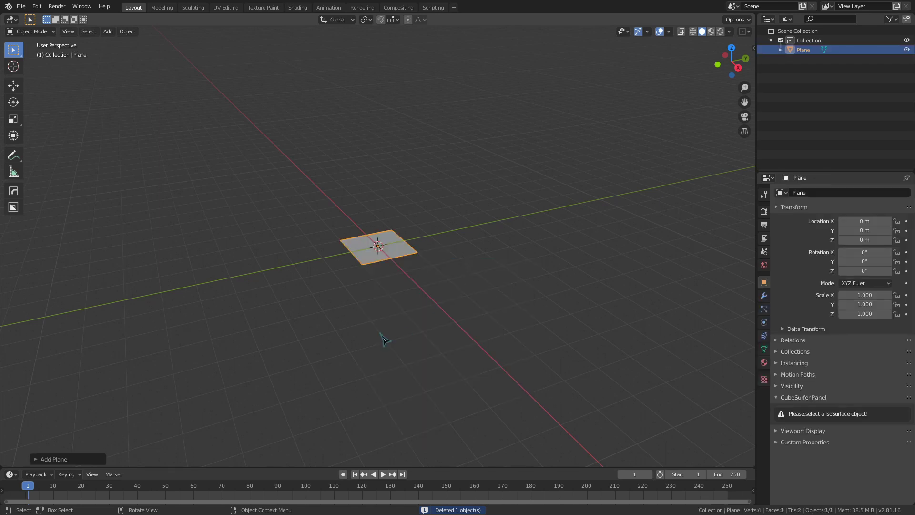
key(s)
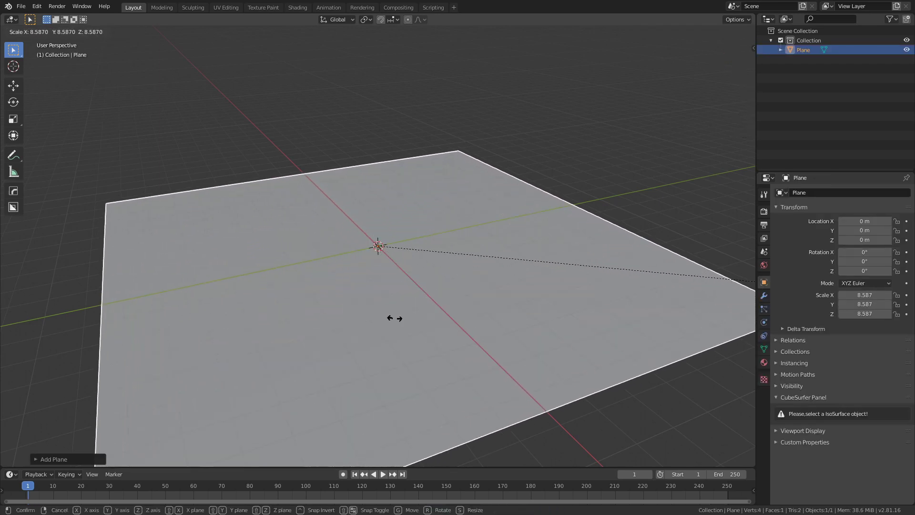
click(428, 320)
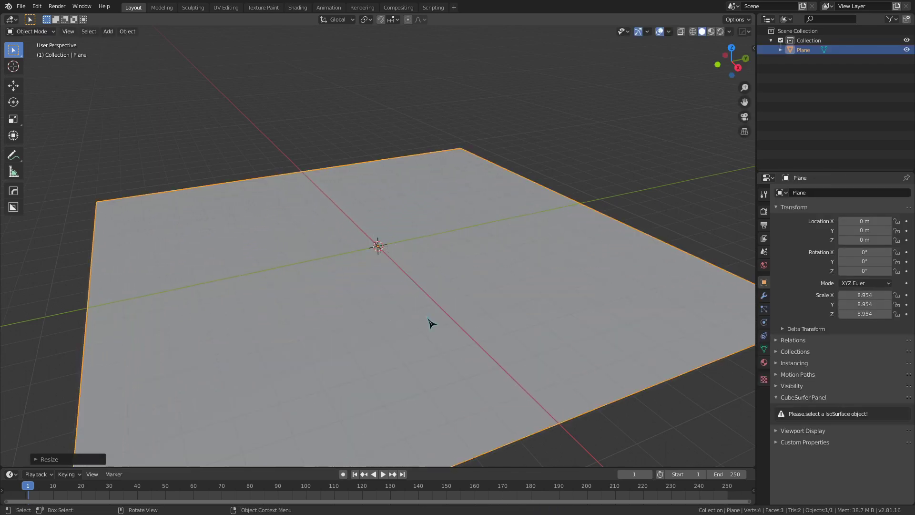
- Rename the plane to 'Ground' and deselect it
click(810, 53)
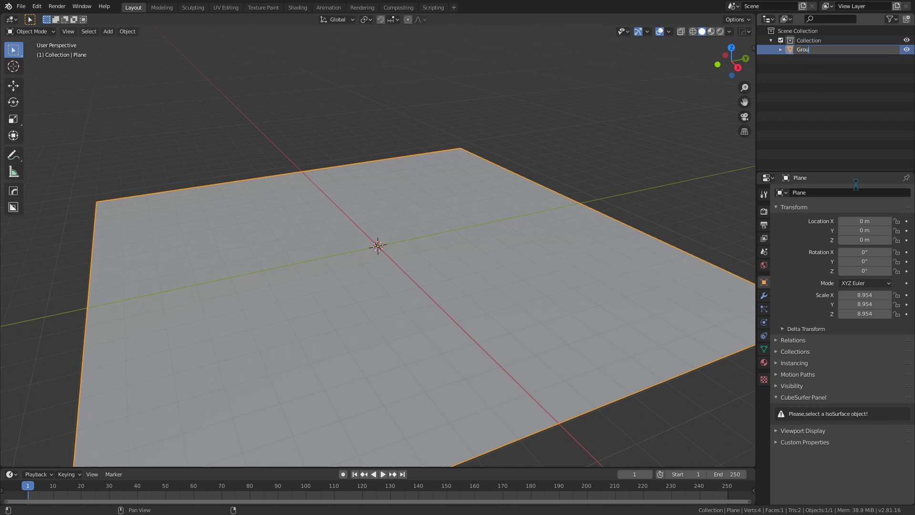
text(Ground)
key(Return)
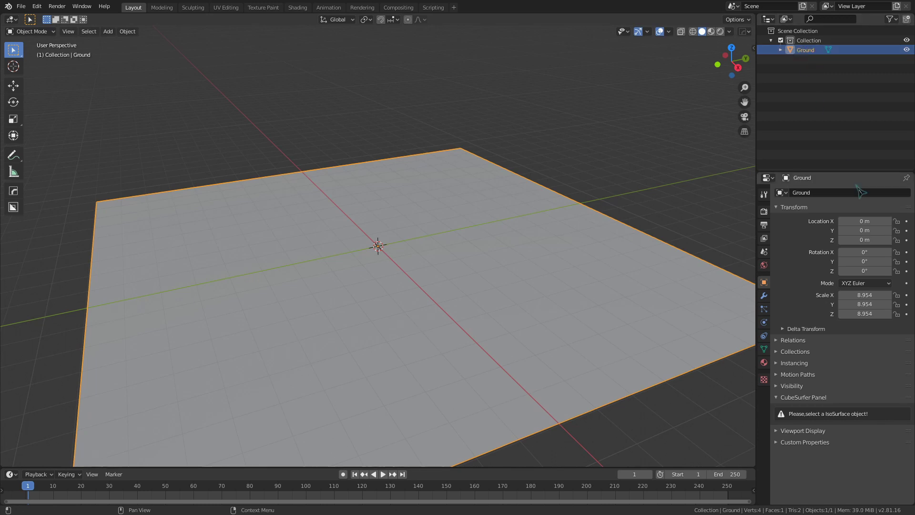
click(705, 204)
- Add a cube and lift it along Z to rest on the ground
key(shift+a)
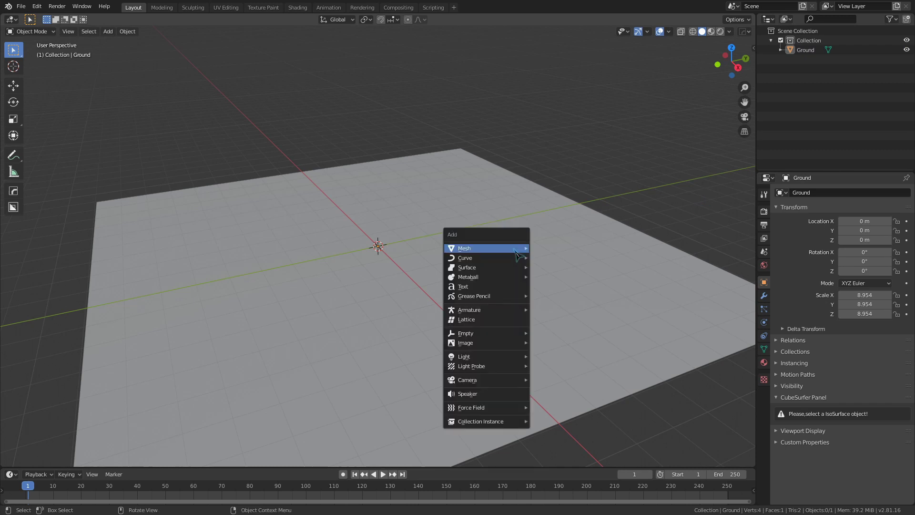
mouse_move(519, 252)
click(553, 257)
key(g)
key(z)
mouse_move(512, 311)
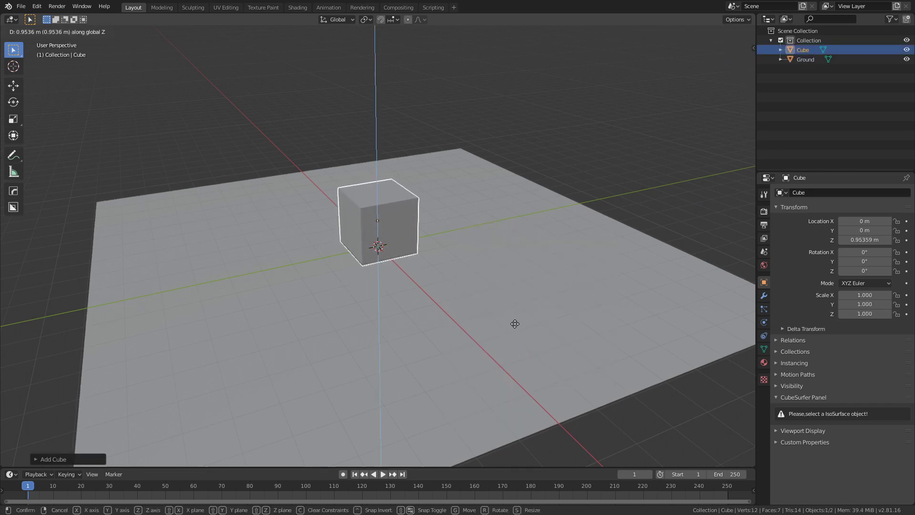
click(515, 323)
scroll(439, 268, up, 5)
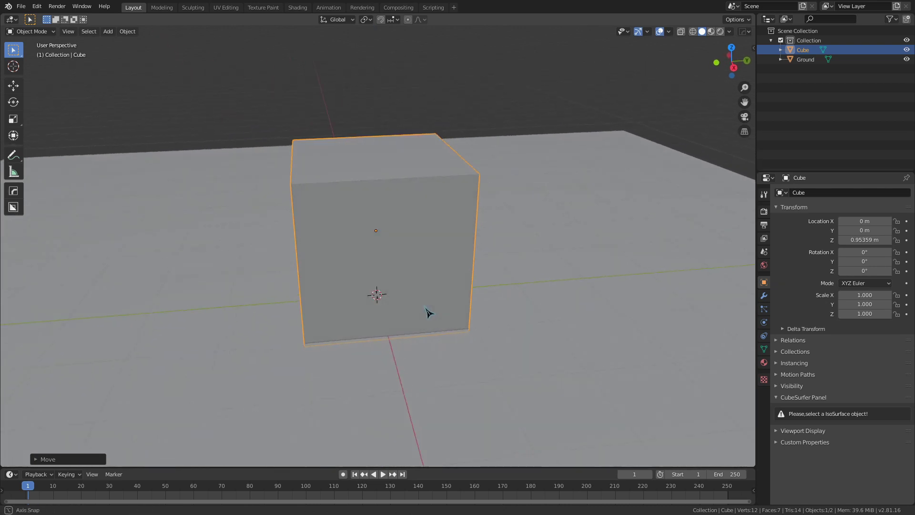
- Add a centred loop cut to the cube and raise its top edge into a roof ridge
key(ctrl+Tab)
click(433, 229)
key(ctrl+r)
click(375, 178)
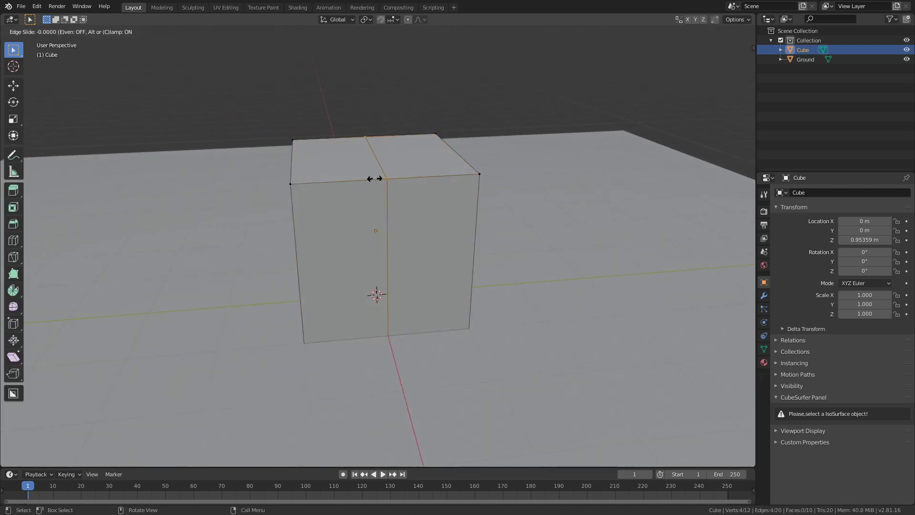
right_click(375, 179)
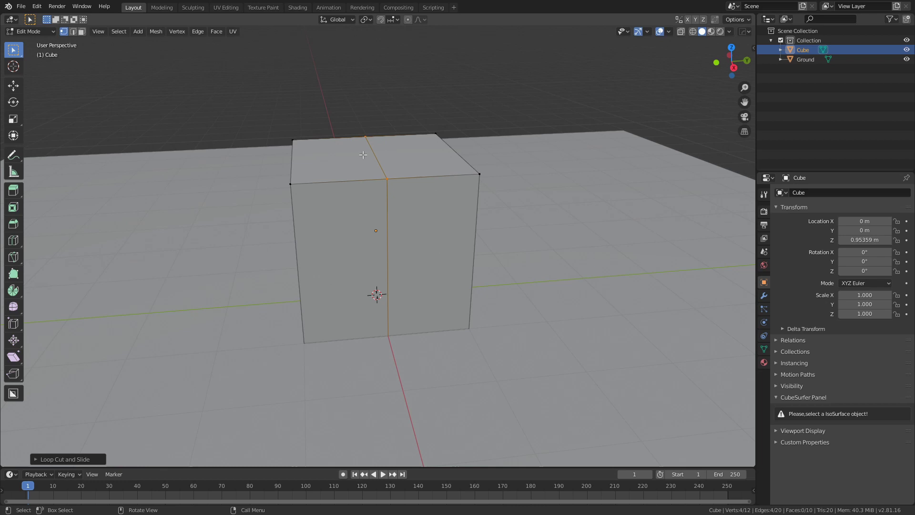
click(398, 165)
key(g)
key(z)
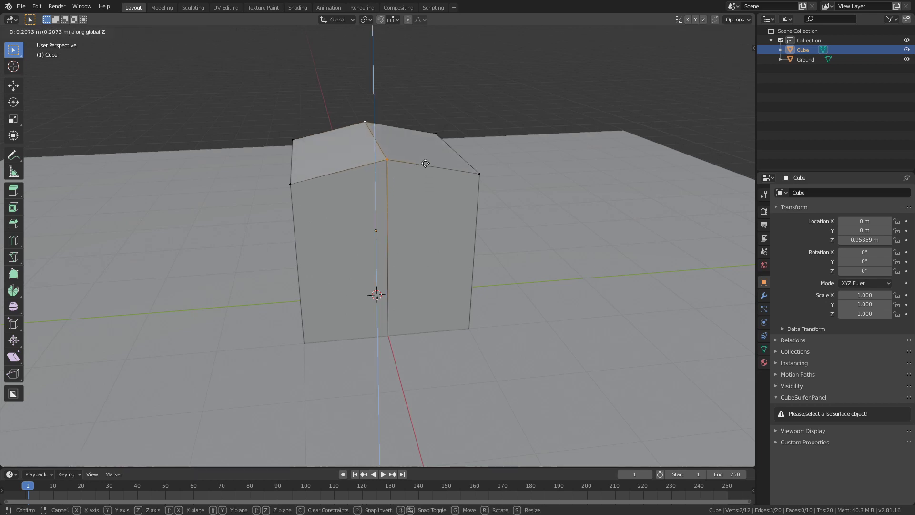
click(385, 273)
- Lower both roof slope faces along Z to make the house shorter
middle_drag(385, 274, 410, 289)
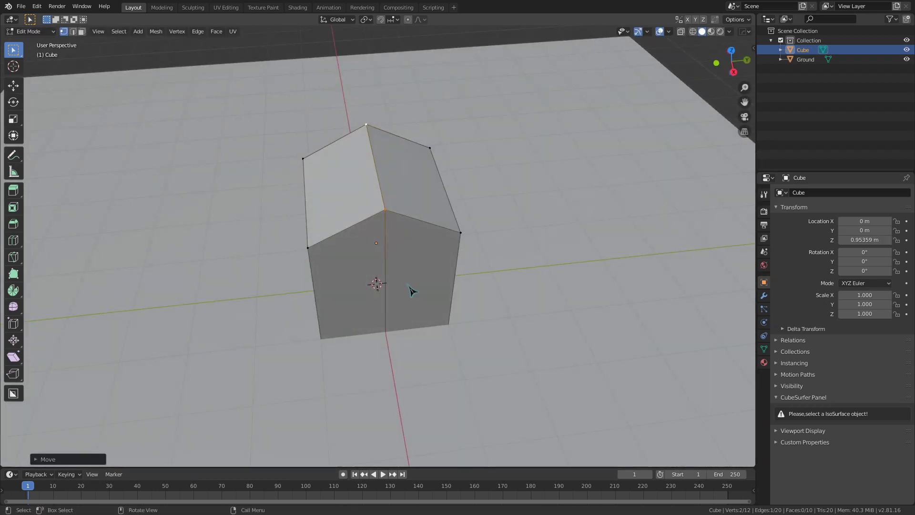
key(3)
click(343, 164)
shift+click(415, 188)
middle_drag(415, 187, 439, 358)
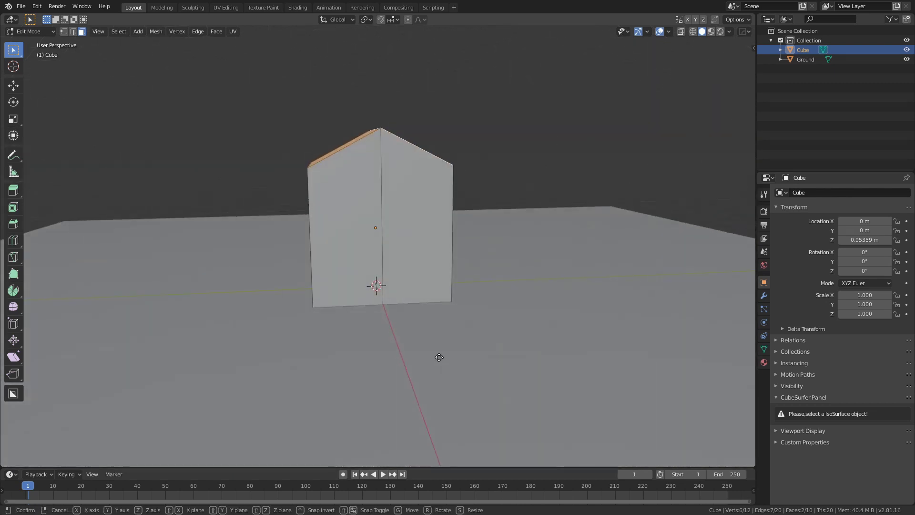
key(g)
key(z)
click(441, 420)
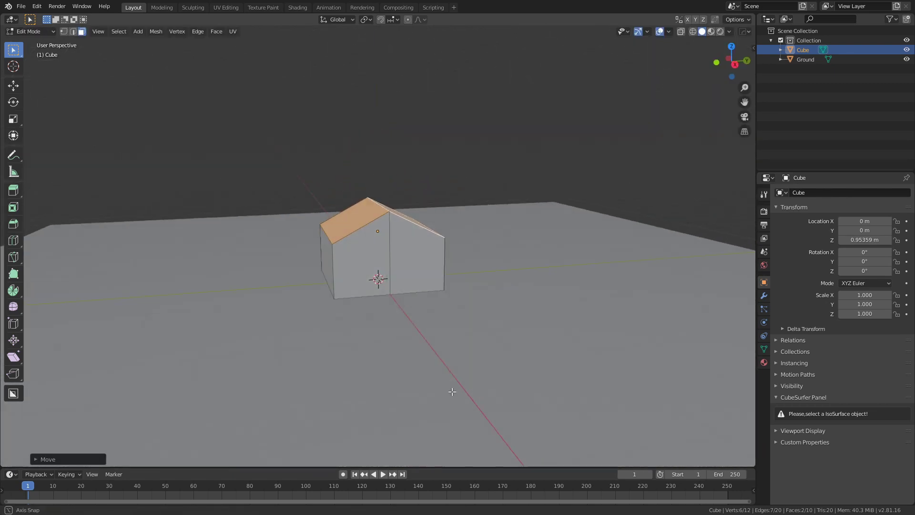
middle_drag(450, 388, 490, 310)
key(Tab)
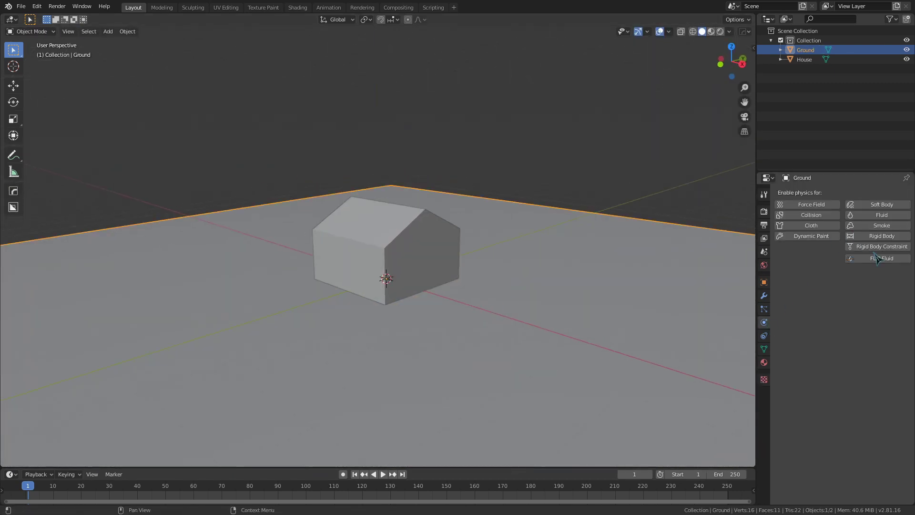
- Make Ground and House passive rigid bodies
click(882, 236)
click(881, 286)
click(863, 306)
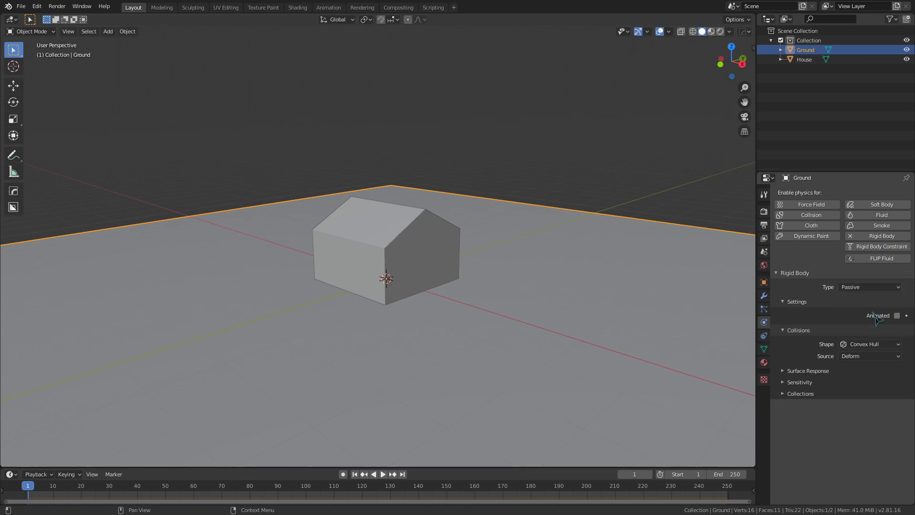
click(383, 274)
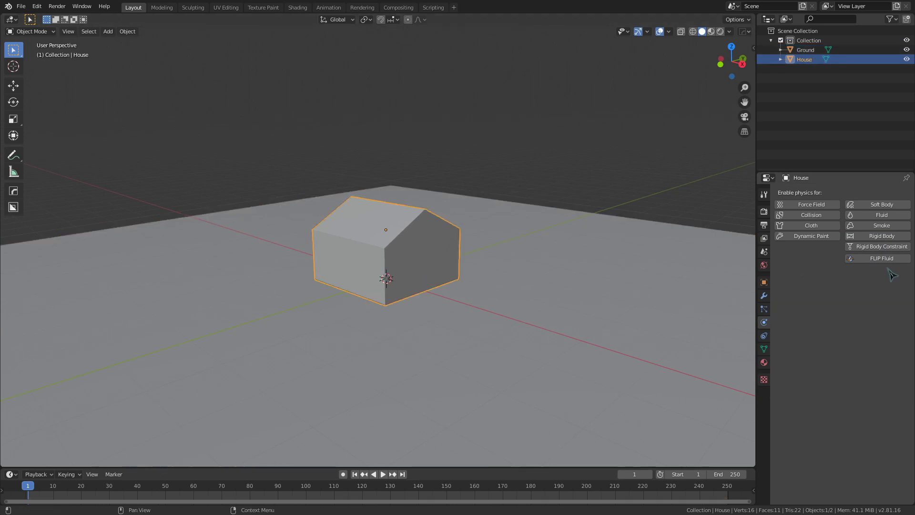
click(895, 237)
click(883, 287)
click(872, 308)
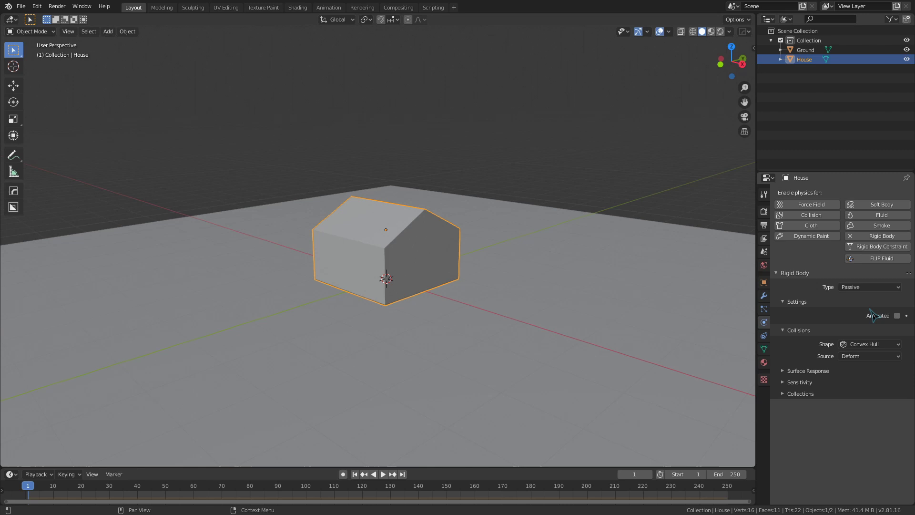
click(612, 198)
- Add a new cube and place it left of the house
key(shift+a)
mouse_move(481, 309)
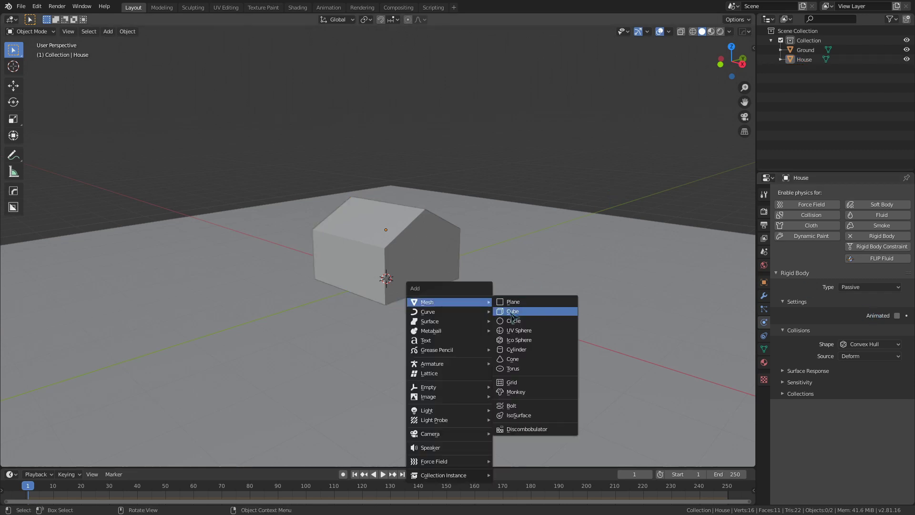
click(512, 312)
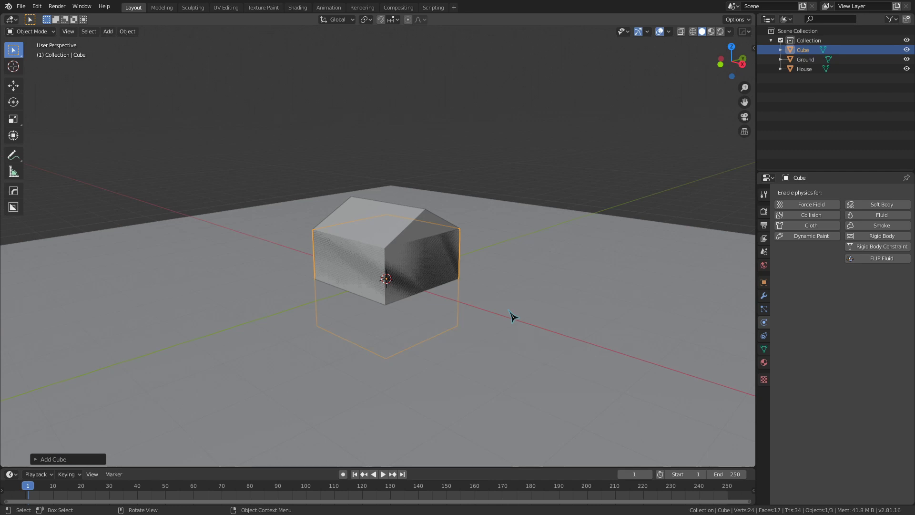
key(g)
click(402, 301)
- Flatten the cube into a slab against the house wall and name it 'Deck'
key(Tab)
key(s)
key(z)
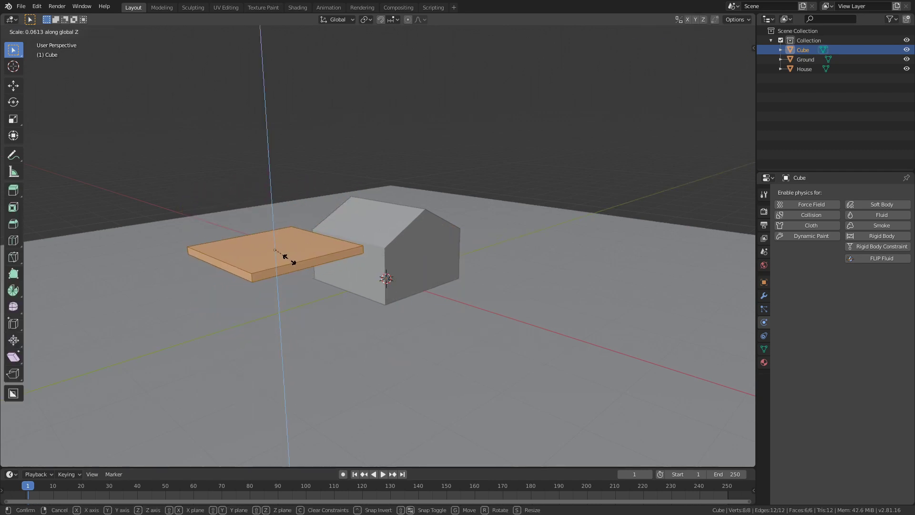
key(g)
key(y)
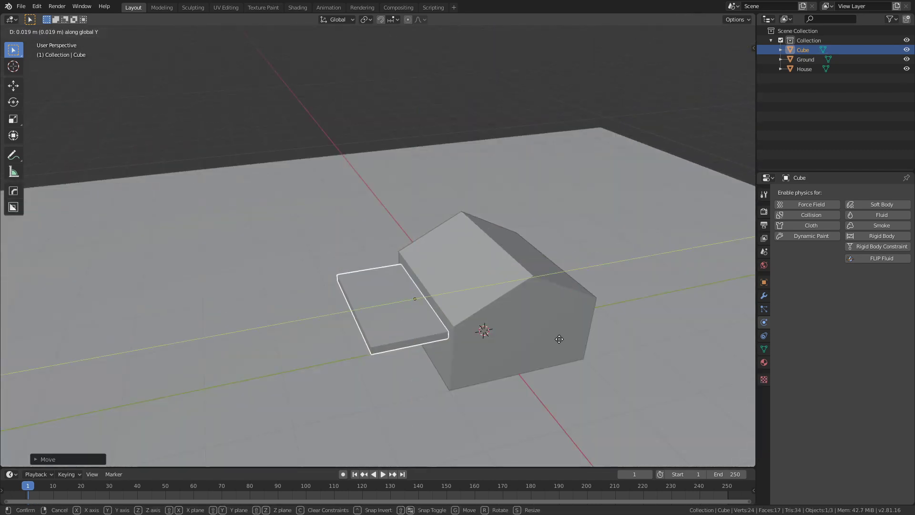
click(559, 339)
key(F2)
text(Deck)
key(Return)
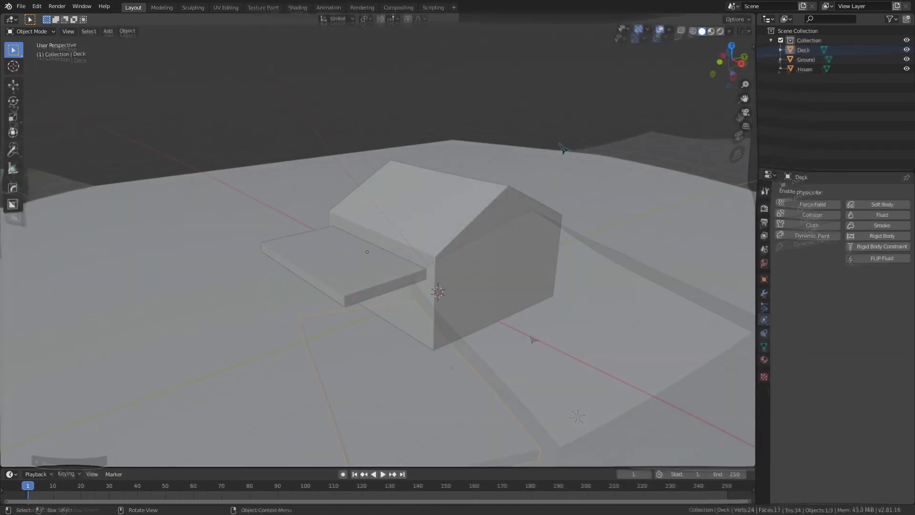
- Add a post mesh and place it beside the house
key(shift+a)
mouse_move(566, 270)
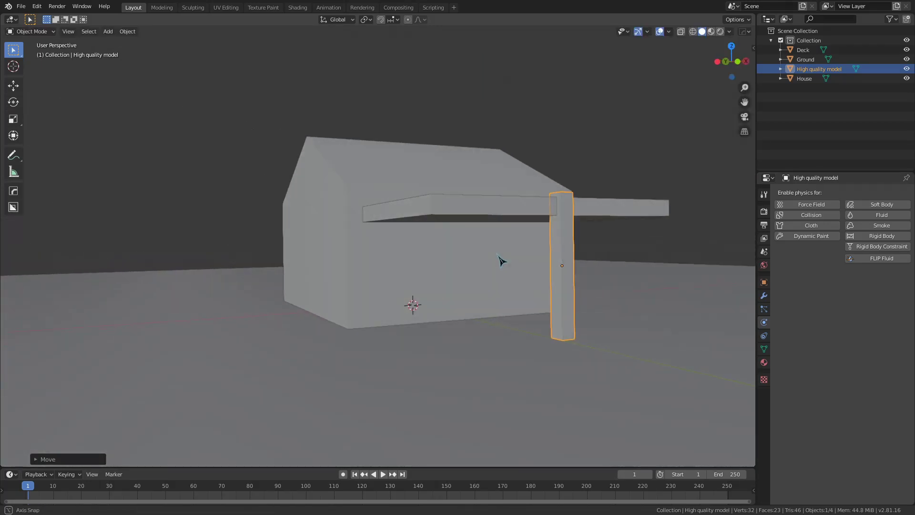
middle_drag(501, 262, 623, 268)
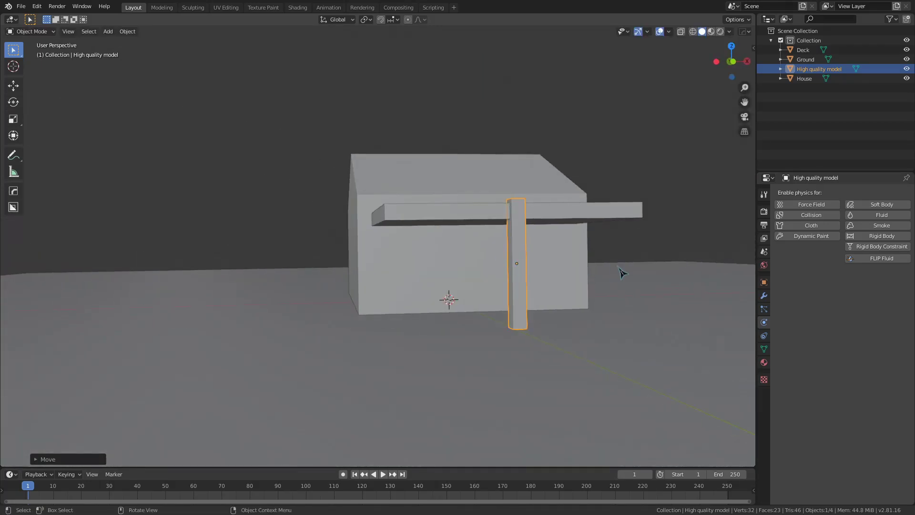
key(g)
click(492, 267)
middle_drag(492, 267, 578, 272)
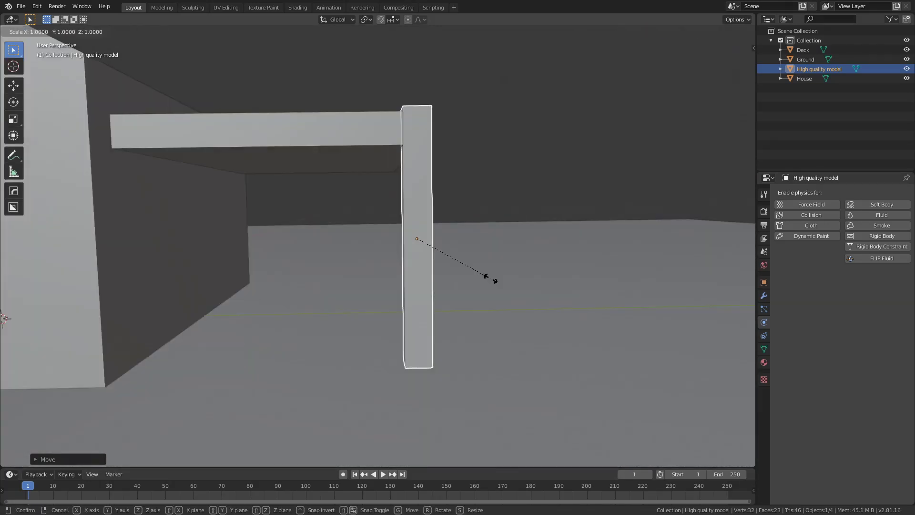
- Move the post along Z and Y so it sits under the deck
key(g)
key(z)
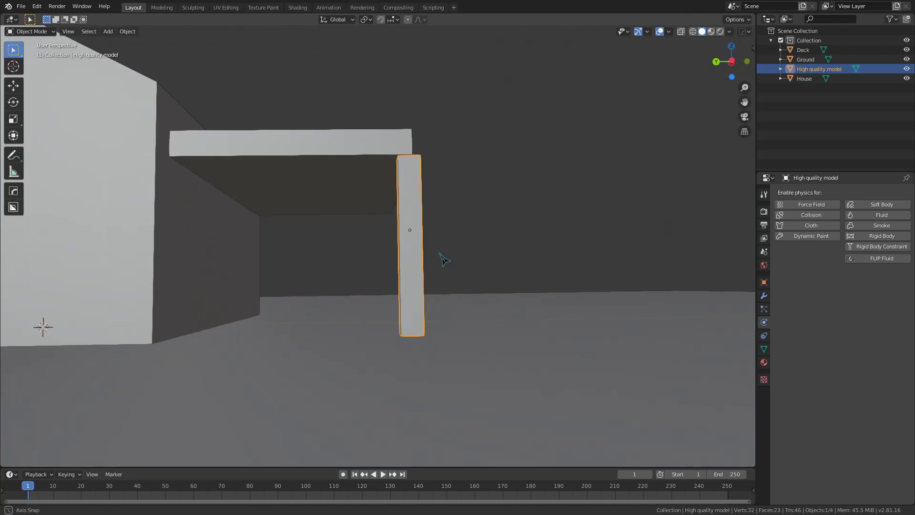
key(g)
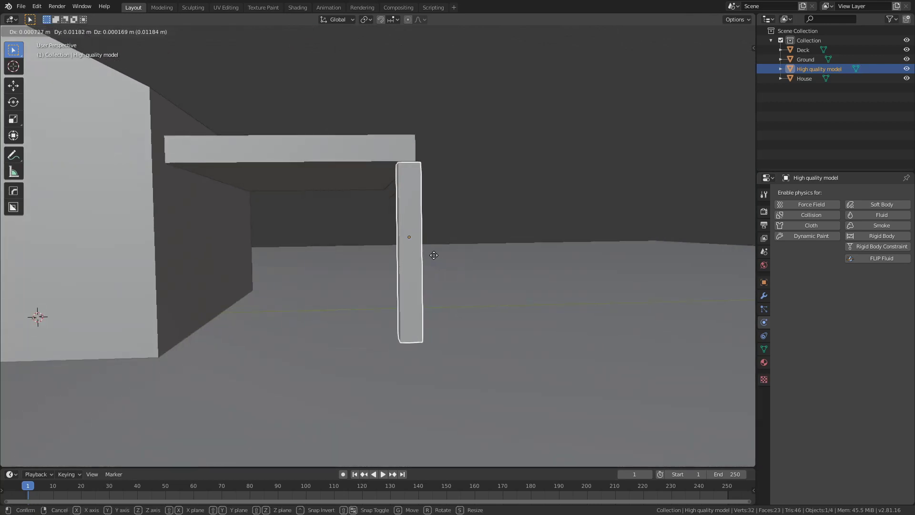
key(y)
click(503, 170)
click(503, 170)
middle_drag(503, 170, 465, 192)
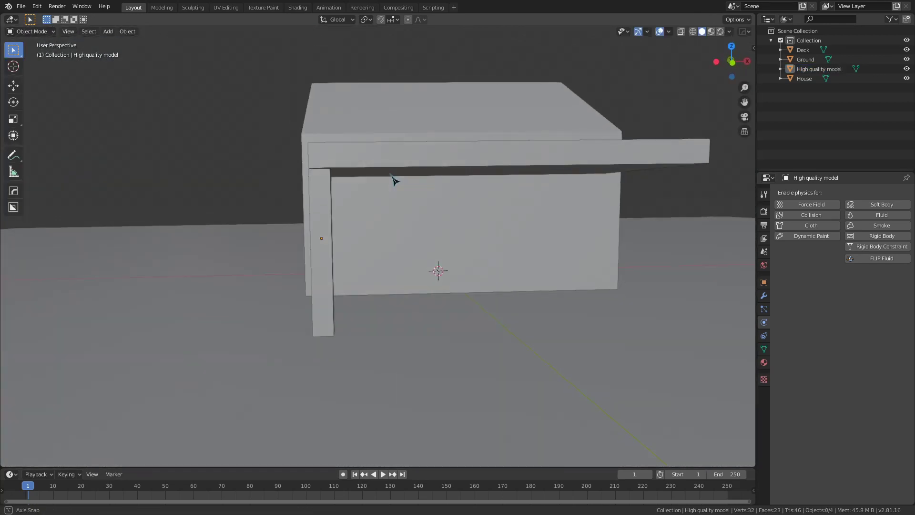
- Slide the post along X under the deck's outer end and duplicate it
click(329, 194)
key(g)
key(x)
click(370, 191)
scroll(477, 195, down, 2)
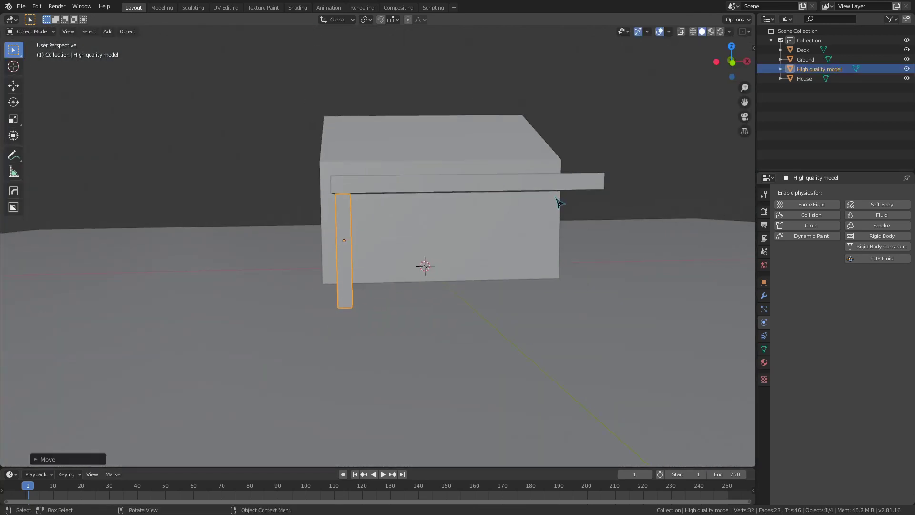
click(639, 179)
click(353, 255)
middle_drag(353, 255, 337, 260)
scroll(337, 259, up, 3)
key(shift+d)
- Place the copied leg along X and make both legs active rigid bodies
key(x)
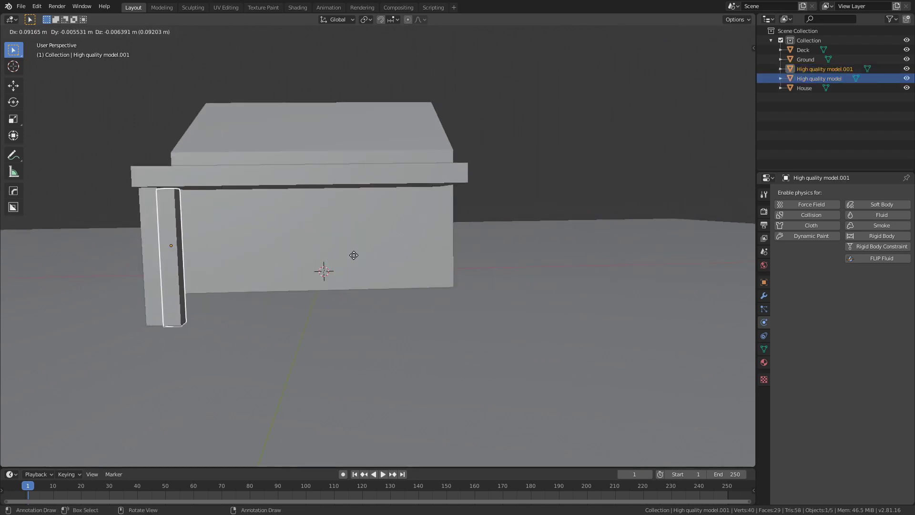
click(623, 259)
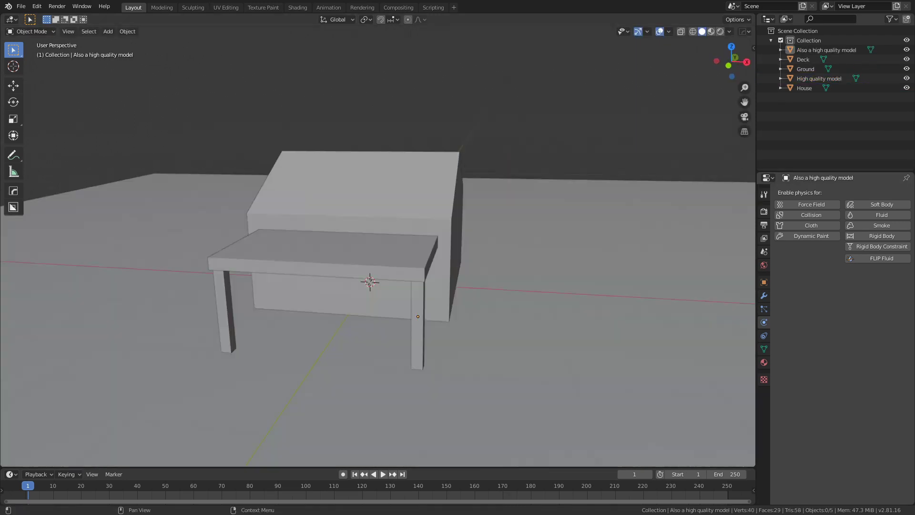
click(423, 317)
click(882, 235)
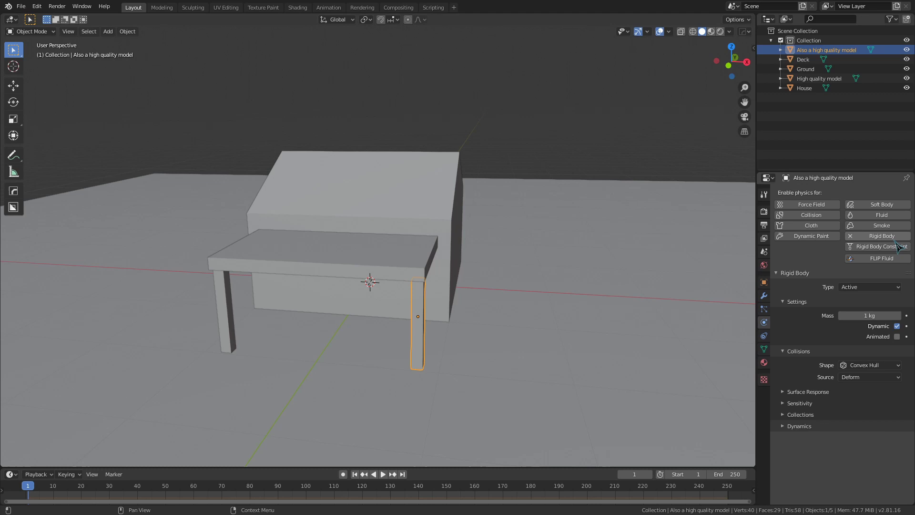
click(232, 333)
click(882, 236)
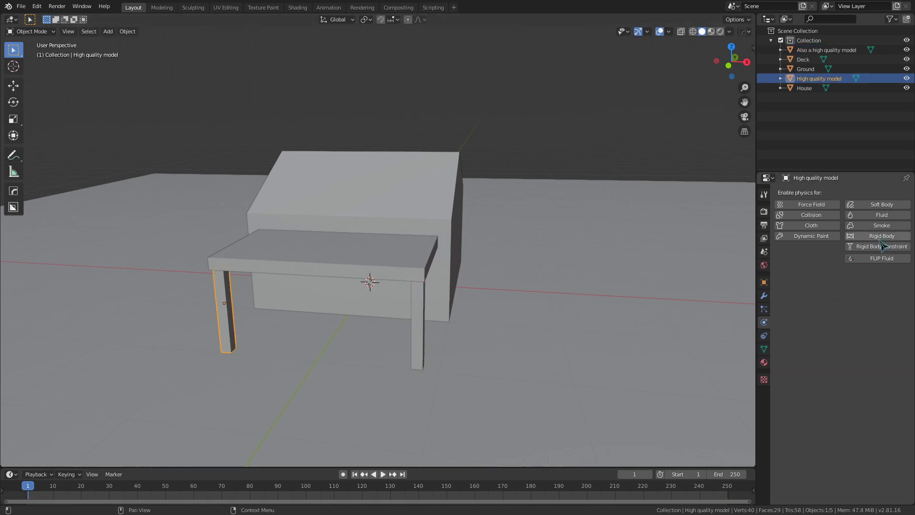
- Make the Deck an active rigid body with mass 2 kg
click(371, 280)
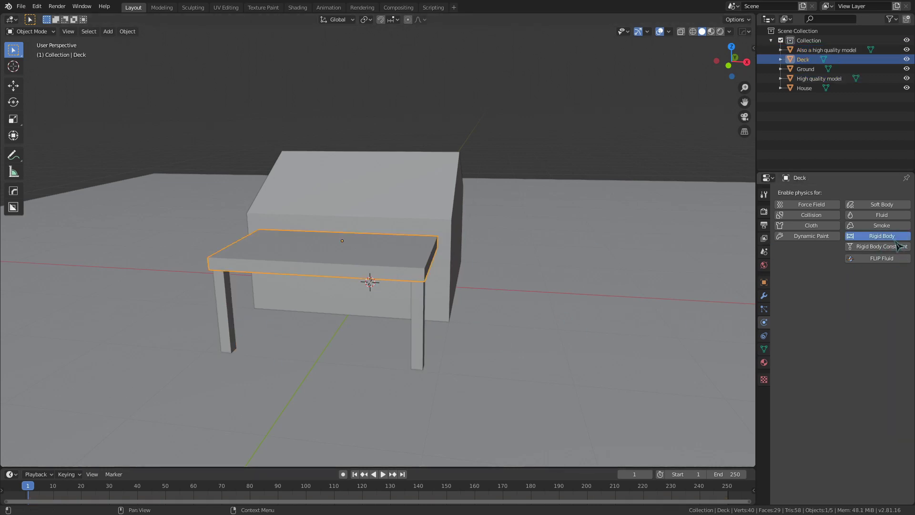
click(882, 236)
click(872, 315)
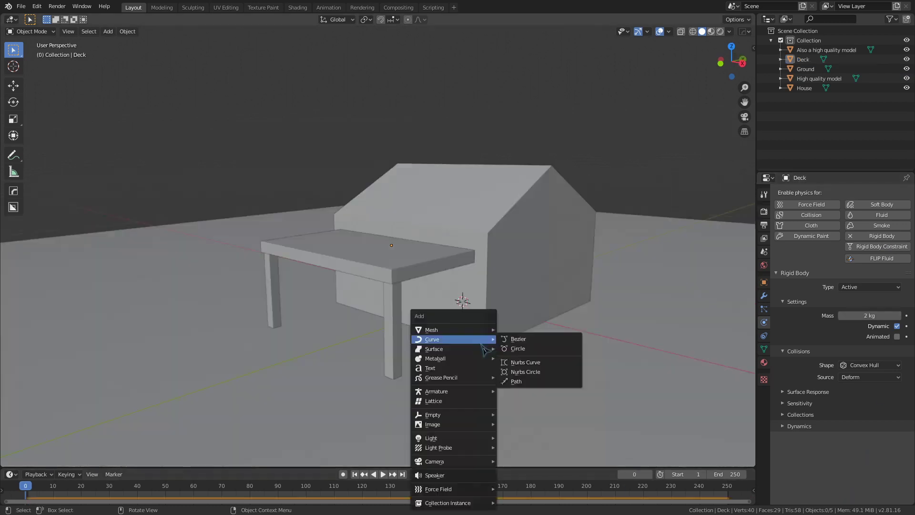
- Add a Plain Axes empty and move it near a deck leg
mouse_move(471, 418)
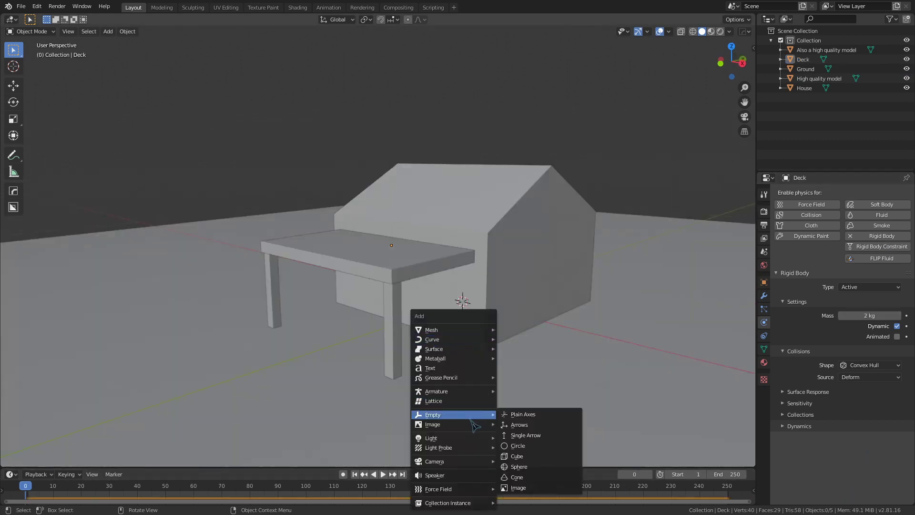
click(515, 415)
key(g)
click(387, 351)
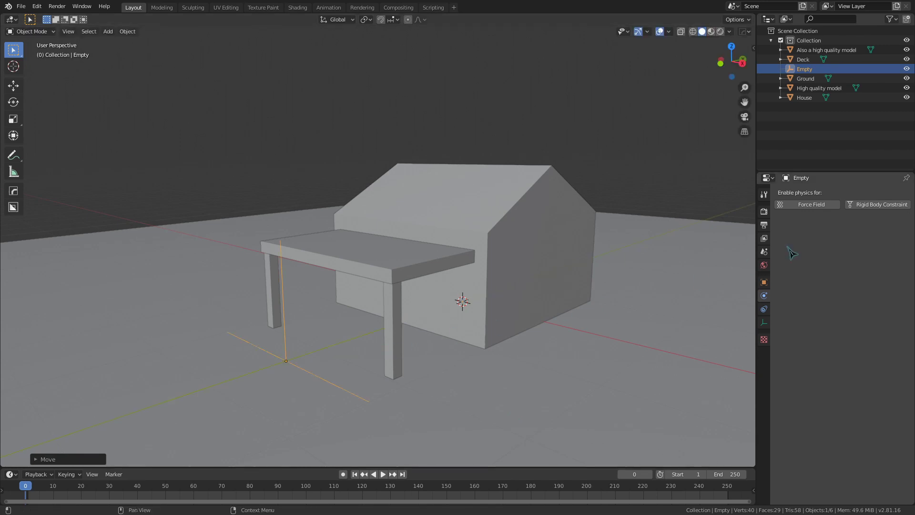
- Give the empty a breakable Fixed rigid body constraint at threshold 10.00, with collisions allowed
click(873, 205)
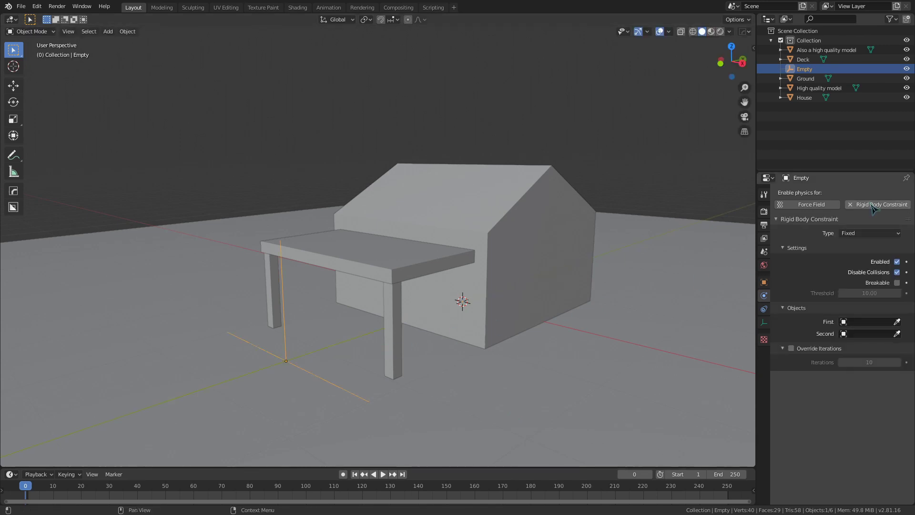
click(898, 283)
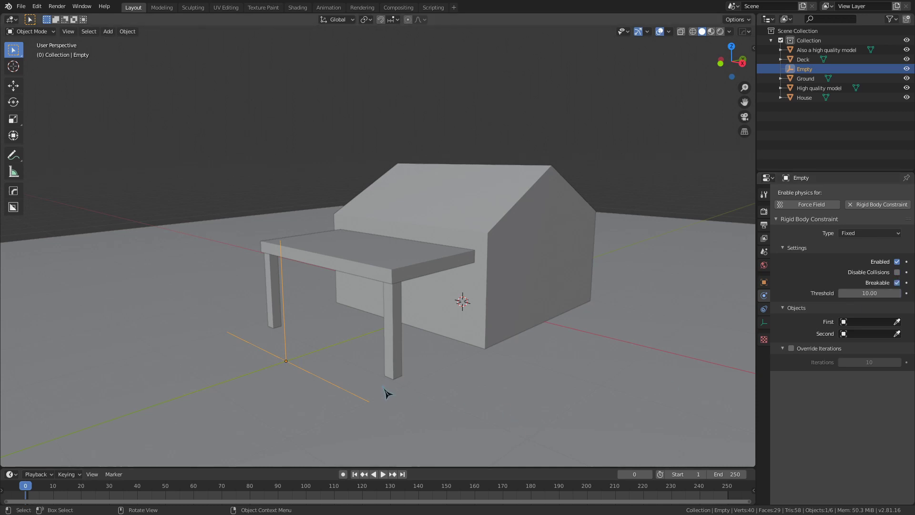
key(alt+a)
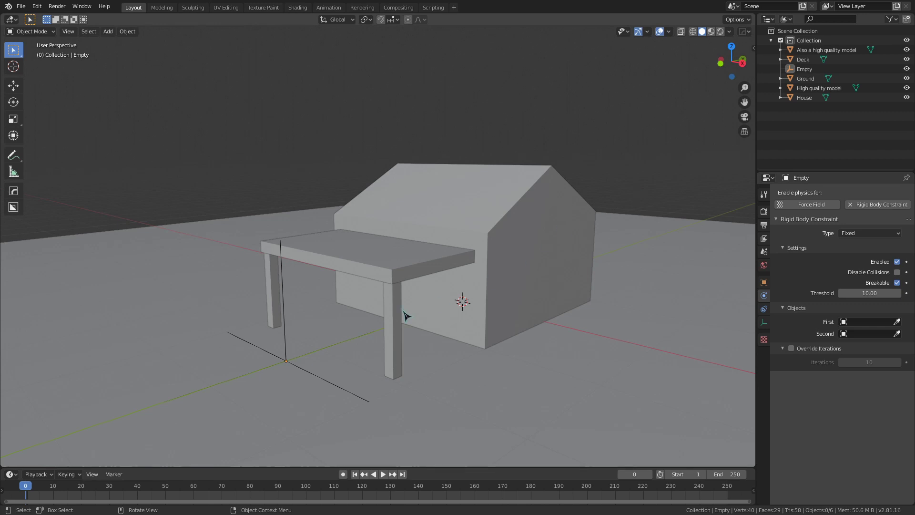
click(289, 335)
middle_drag(382, 370, 634, 365)
- Move the constraint empty along Y to the base of the left leg
key(g)
click(505, 312)
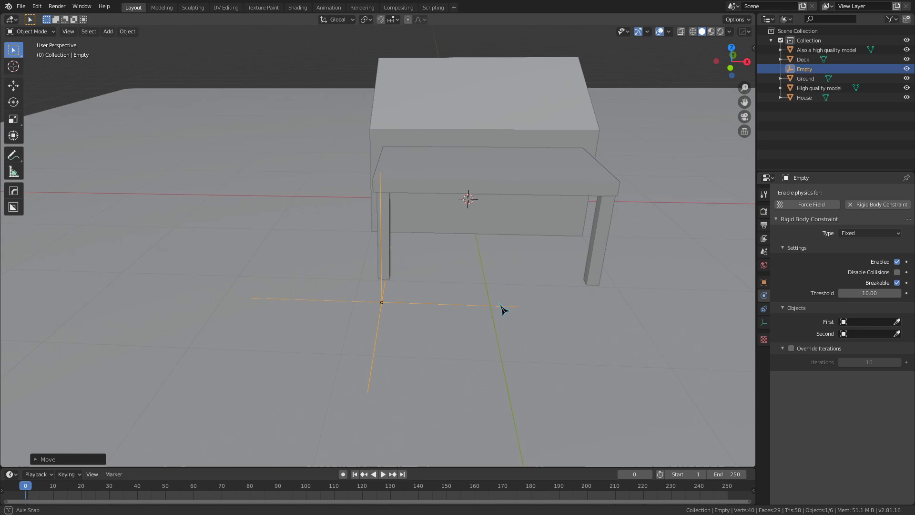
middle_drag(504, 311, 517, 180)
key(g)
key(y)
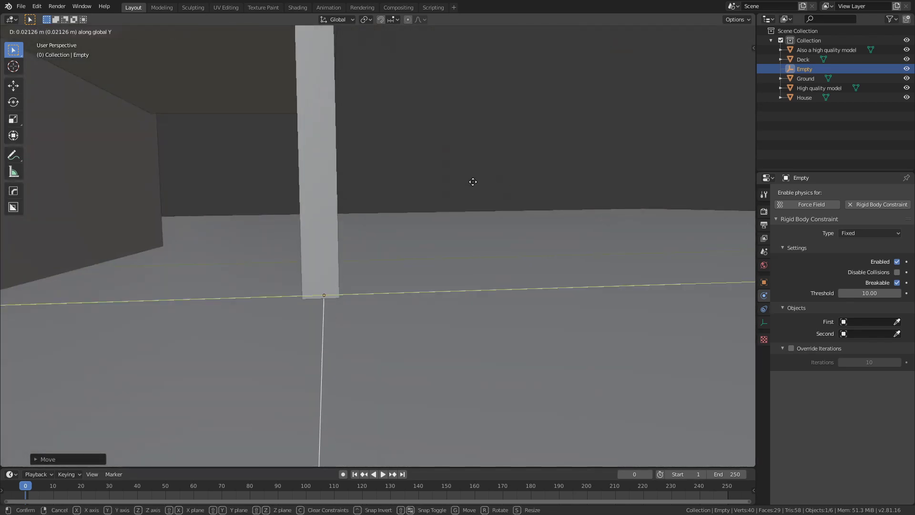
click(472, 185)
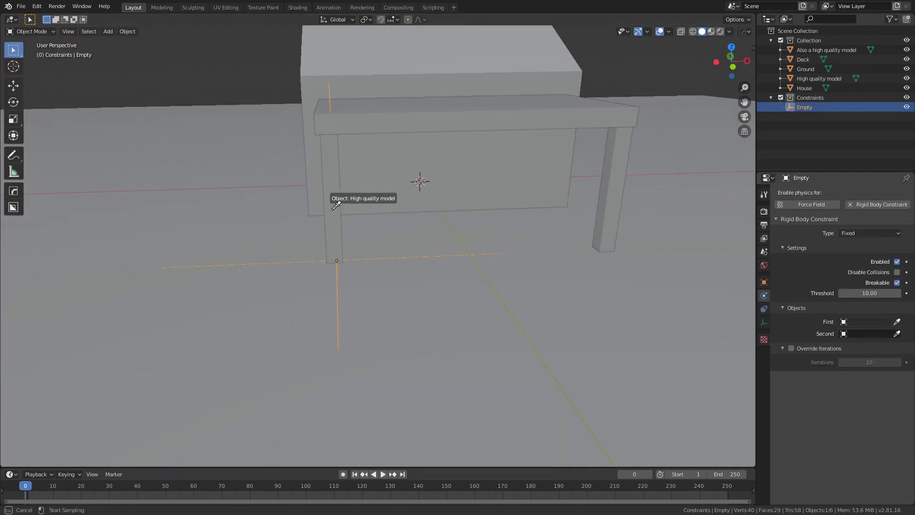
- Link the left leg to Ground, then duplicate the empty along X to the other leg
click(337, 205)
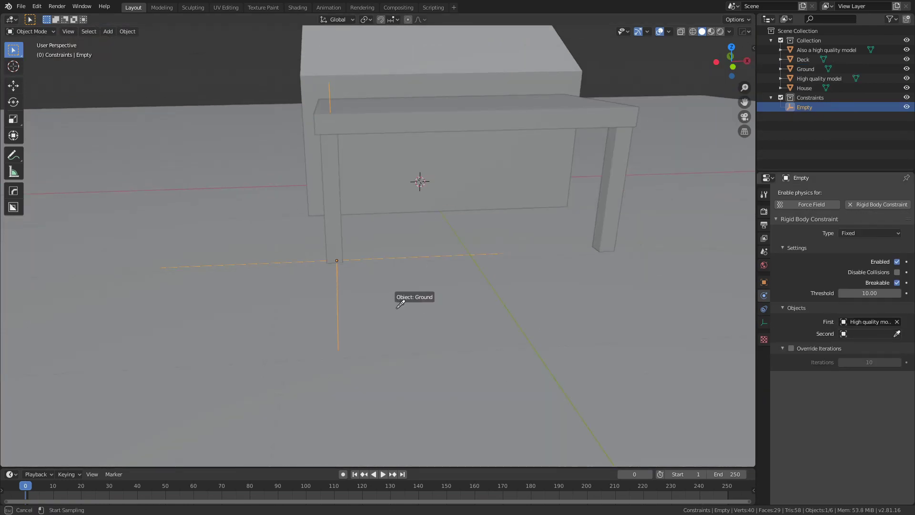
click(400, 304)
middle_drag(420, 267, 382, 256)
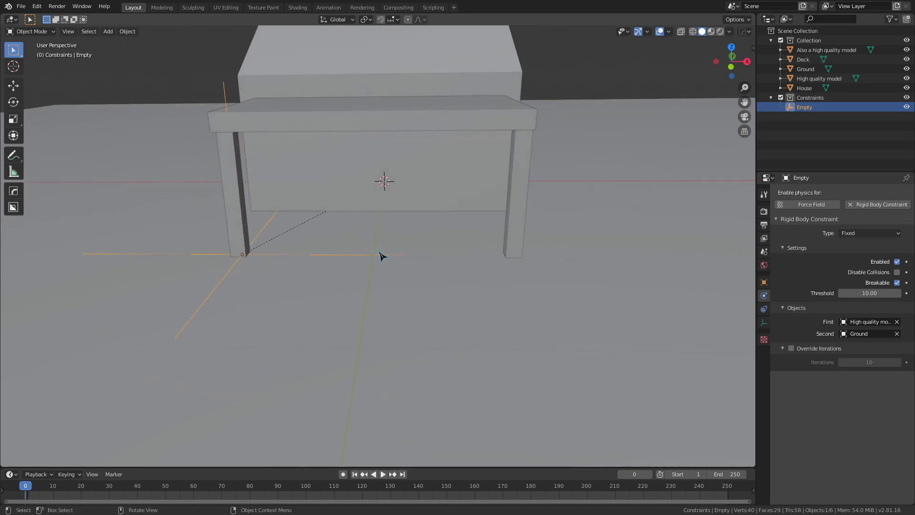
key(shift+d)
key(x)
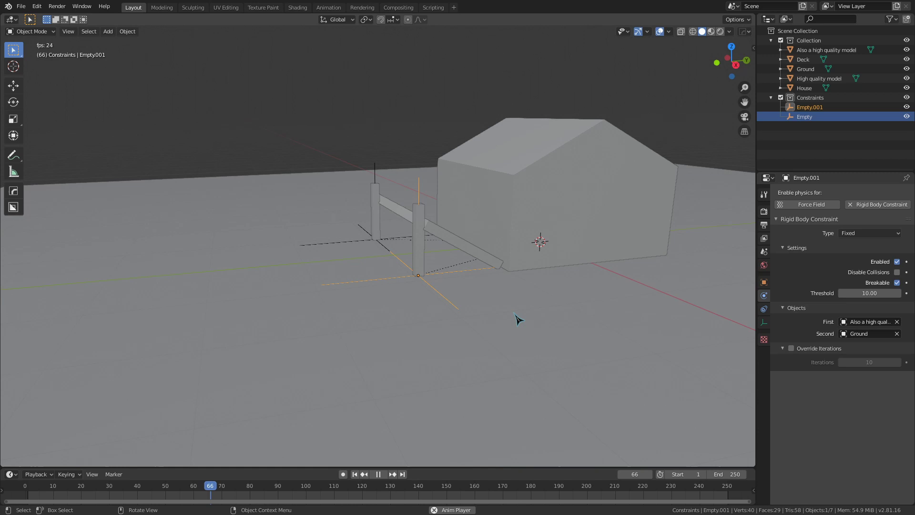
- Preview the simulation, then stop and rewind to the start
scroll(518, 319, up, 3)
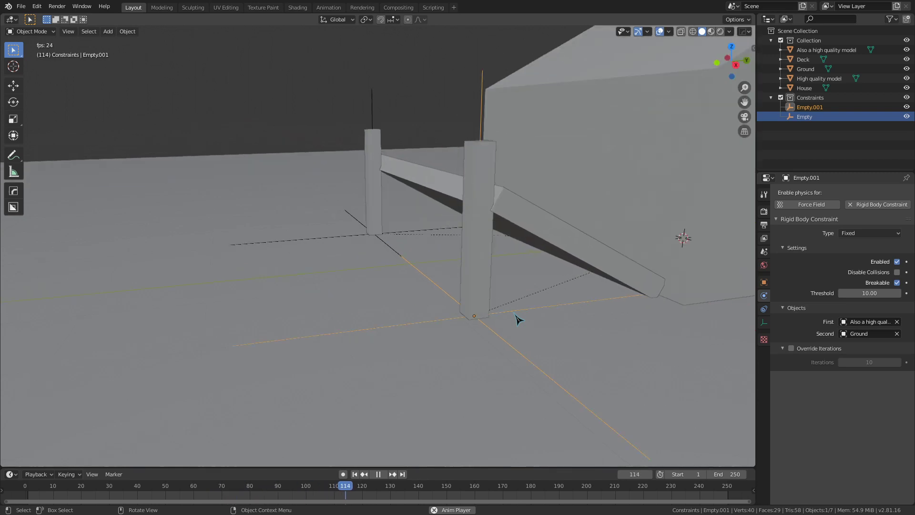
key(space)
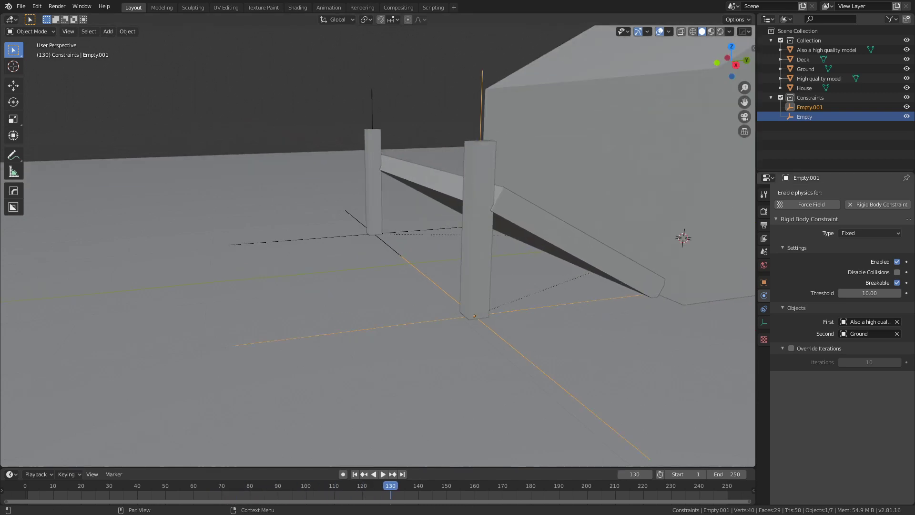
key(shift+Left)
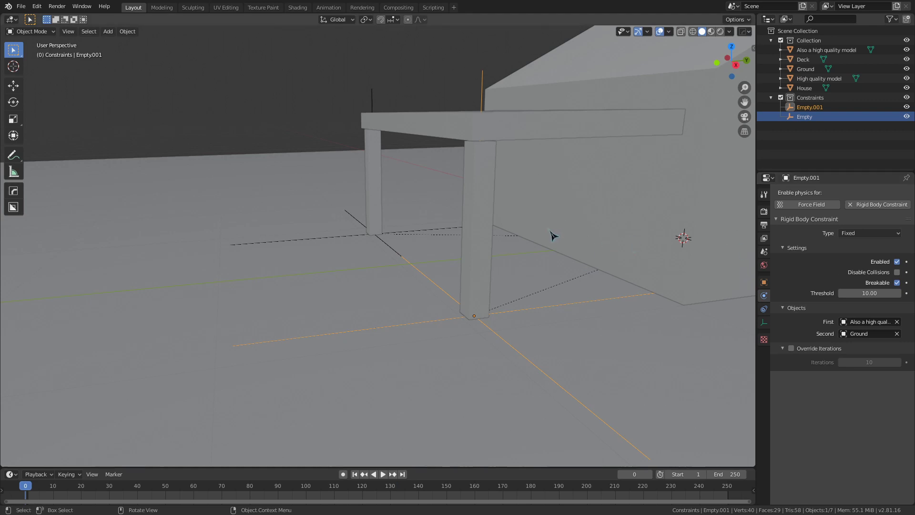
- Duplicate Empty and Empty.001 and set the copies' second object to Deck
scroll(551, 235, down, 1)
click(464, 130)
shift+click(373, 119)
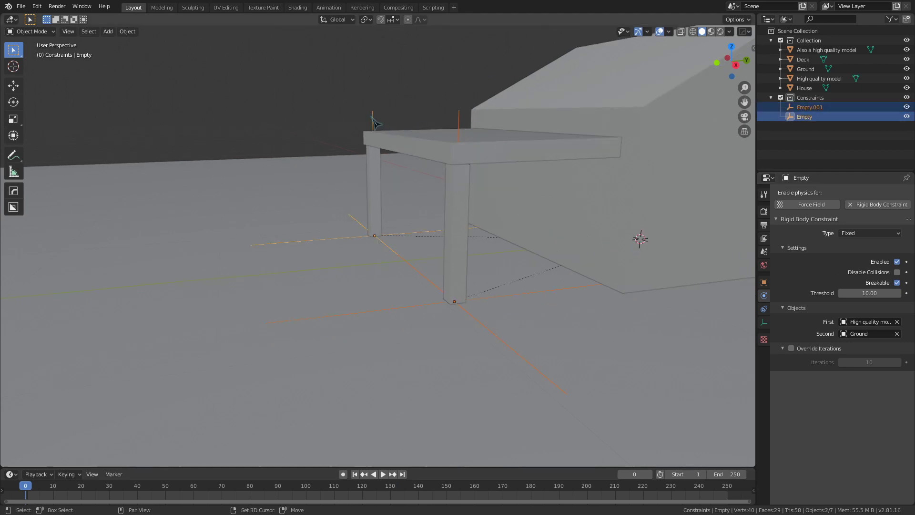
key(shift+d)
middle_drag(402, 223, 380, 157)
right_click(458, 115)
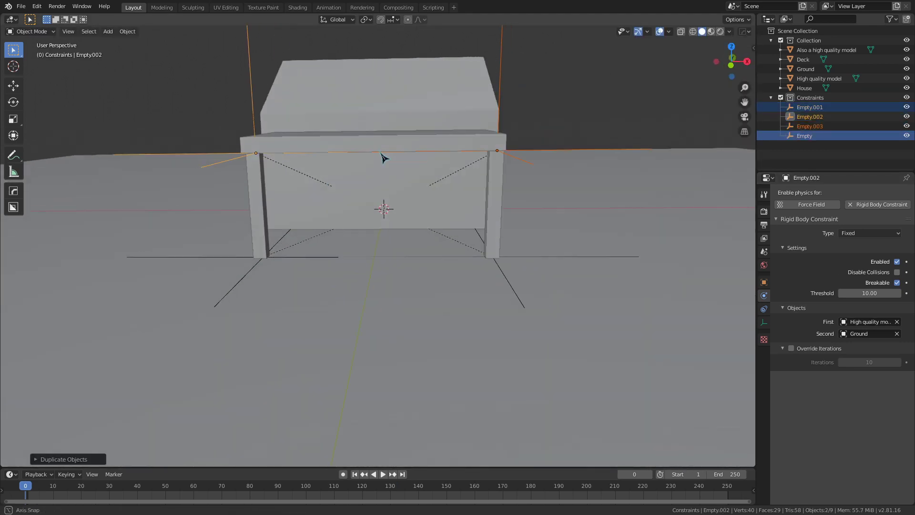
scroll(380, 158, up, 5)
click(897, 333)
click(897, 334)
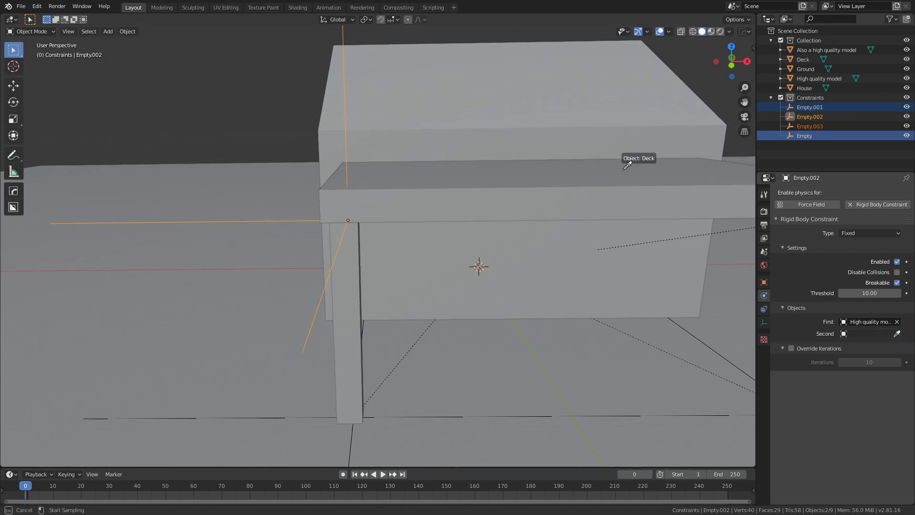
click(653, 190)
shift+middle_drag(653, 190, 360, 199)
- Test-play the simulation with Empty.003 selected, then stop back at frame 0
click(534, 215)
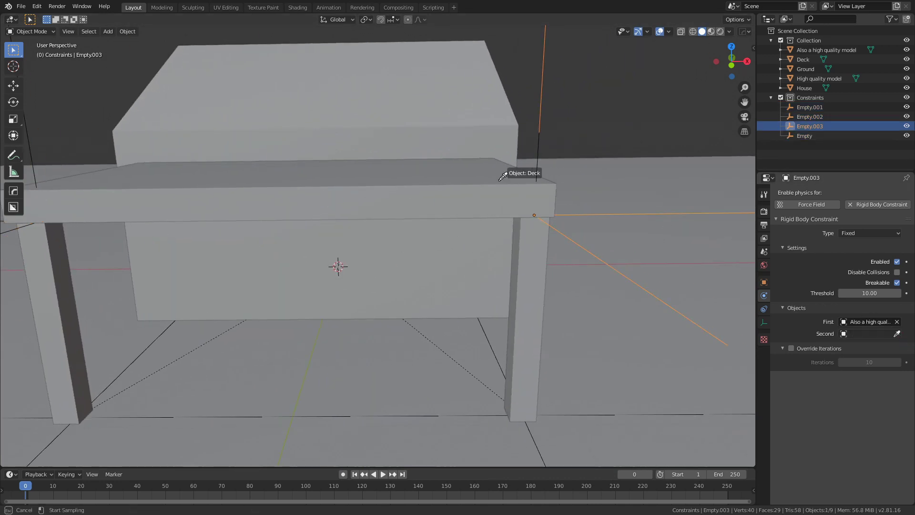
scroll(490, 182, down, 4)
key(space)
middle_drag(496, 327, 738, 257)
key(Escape)
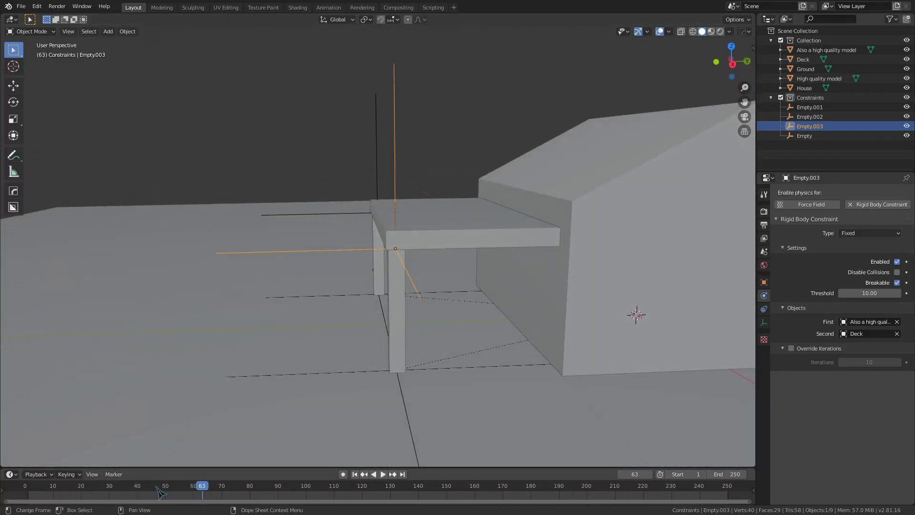
- Duplicate Empty.002 and Empty.003 to the house–deck joint, linking House to Deck
click(380, 136)
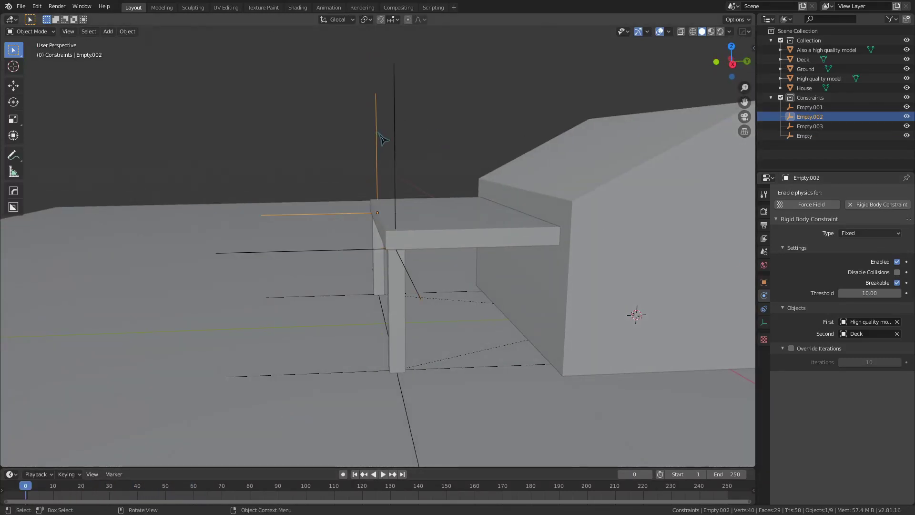
shift+click(400, 123)
middle_drag(460, 300, 315, 310)
key(shift+d)
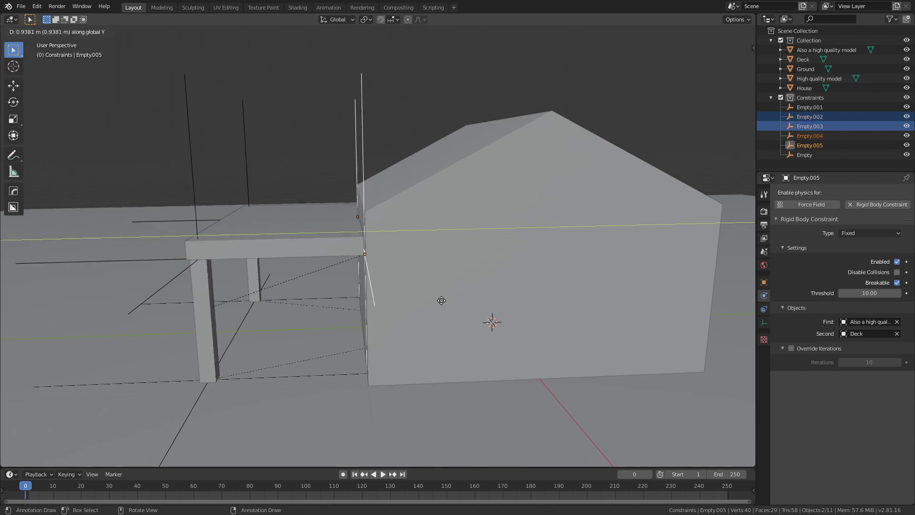
click(443, 306)
- Select Empty.004 and play the simulation around the house, then stop
middle_drag(400, 271, 542, 303)
scroll(542, 303, down, 5)
click(374, 378)
key(space)
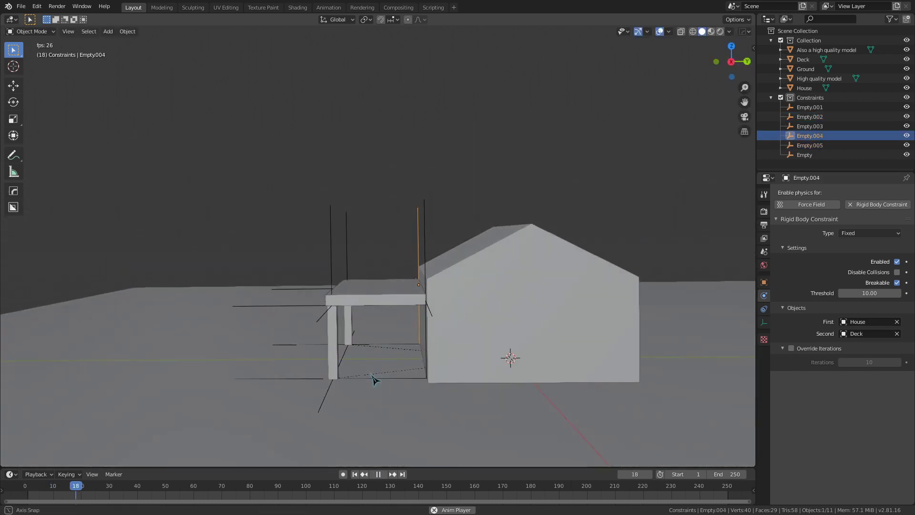
middle_drag(373, 378, 420, 384)
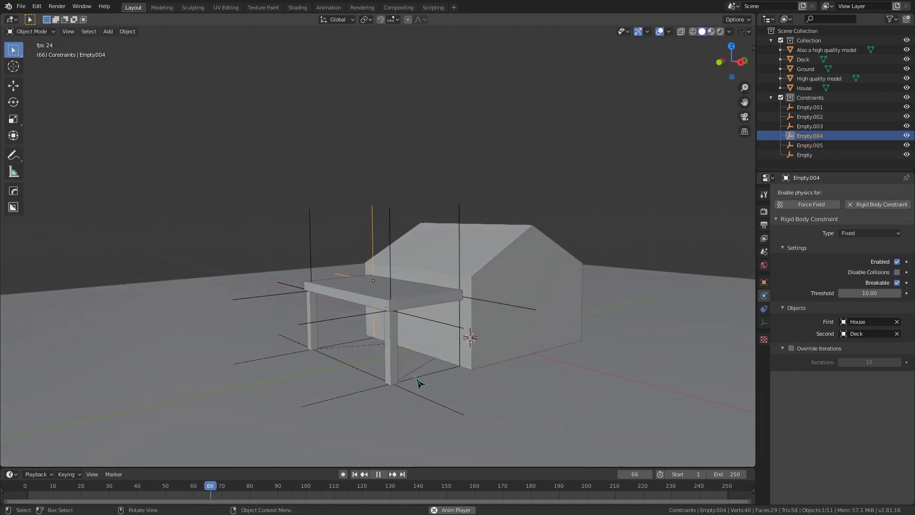
key(space)
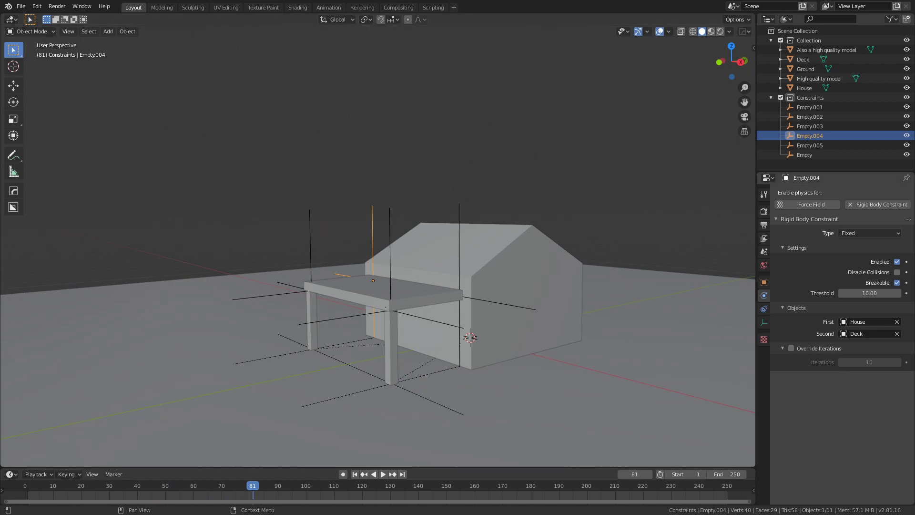
scroll(307, 265, up, 4)
- Lower the breaking threshold to 1.00 on house–deck constraints Empty.004 and Empty.005
click(853, 293)
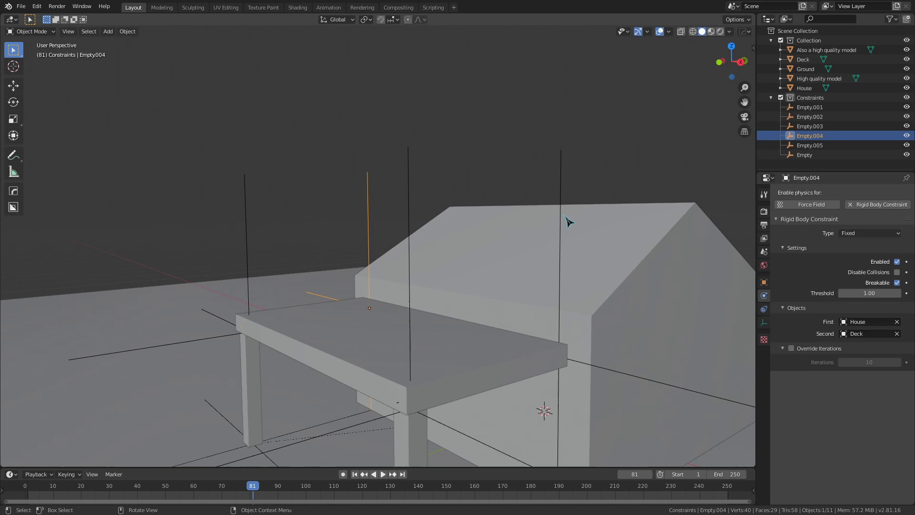
click(648, 232)
click(563, 198)
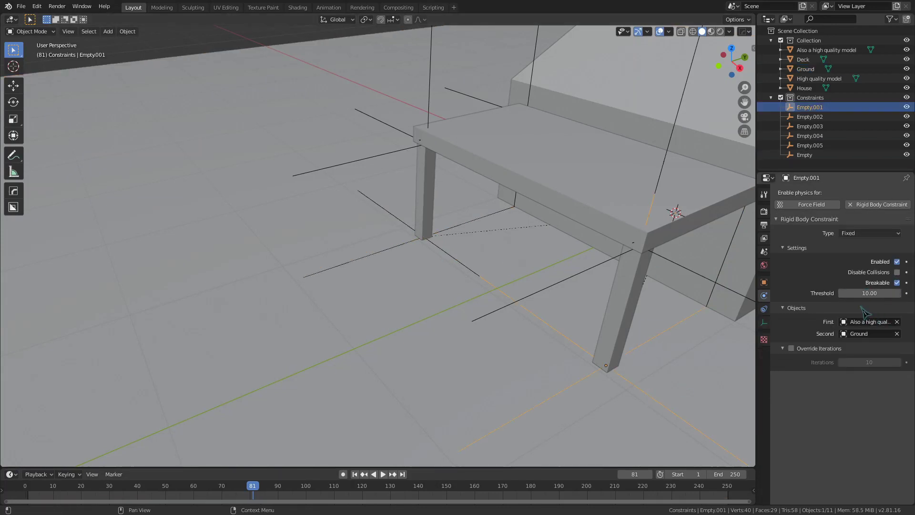
key(Return)
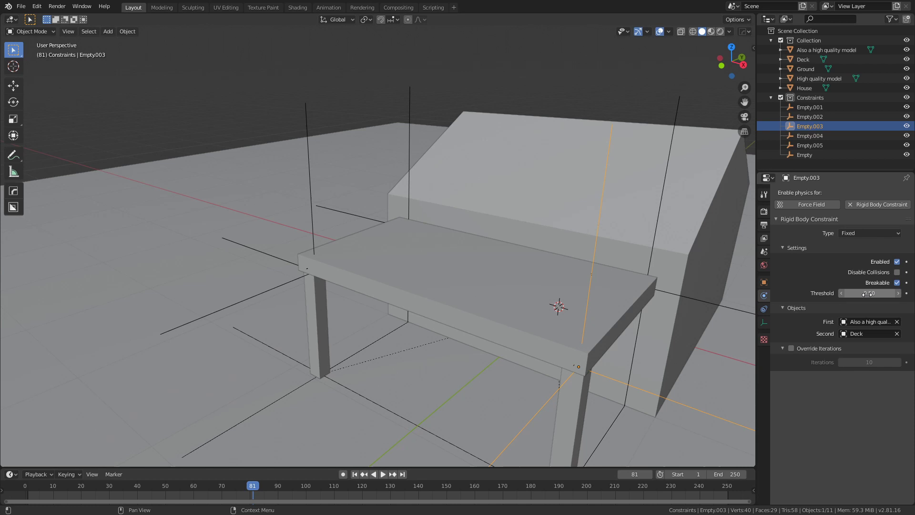
- Add a Wind force field and place it to the left of the house
click(609, 262)
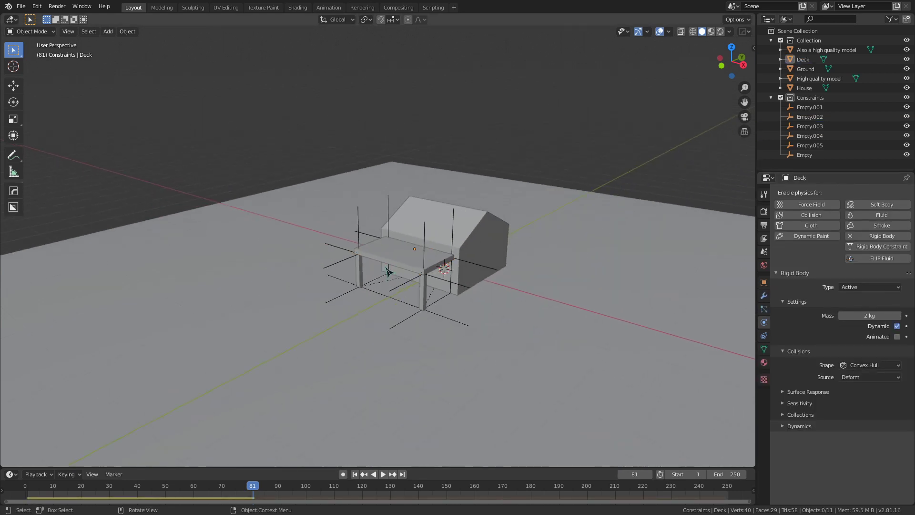
key(shift+a)
mouse_move(372, 344)
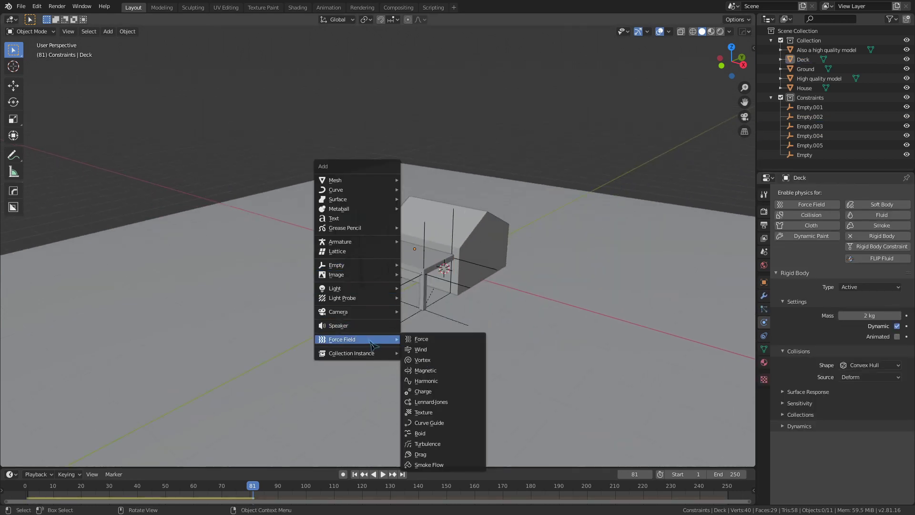
click(421, 350)
key(g)
click(269, 264)
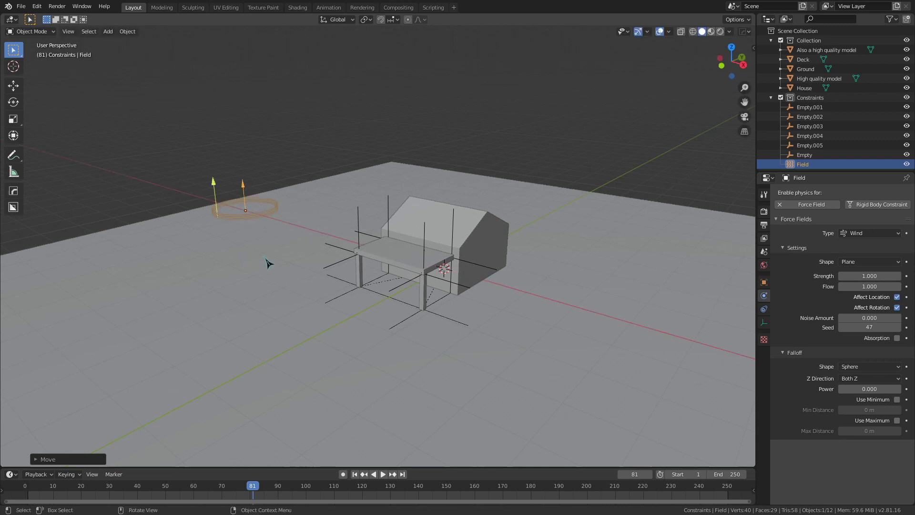
middle_drag(269, 264, 461, 238)
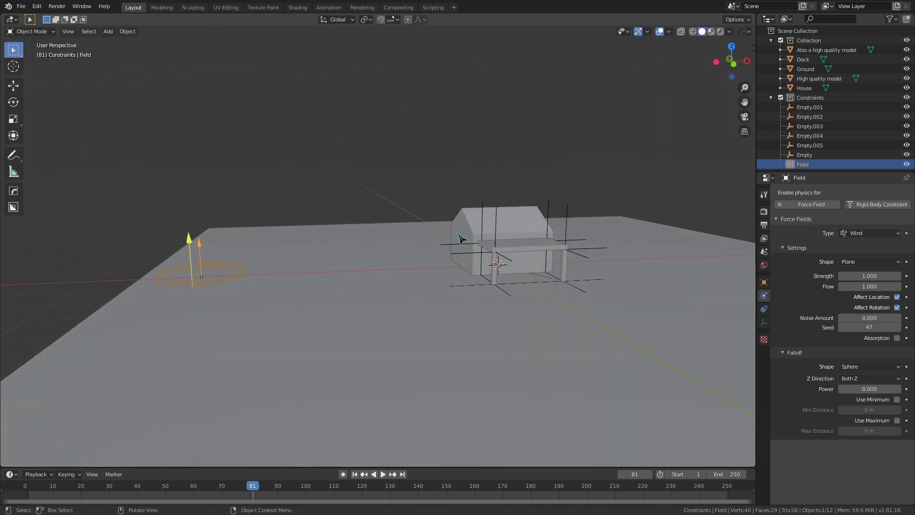
- Fly the camera view toward the house, then delete the added camera
key(shift+grave)
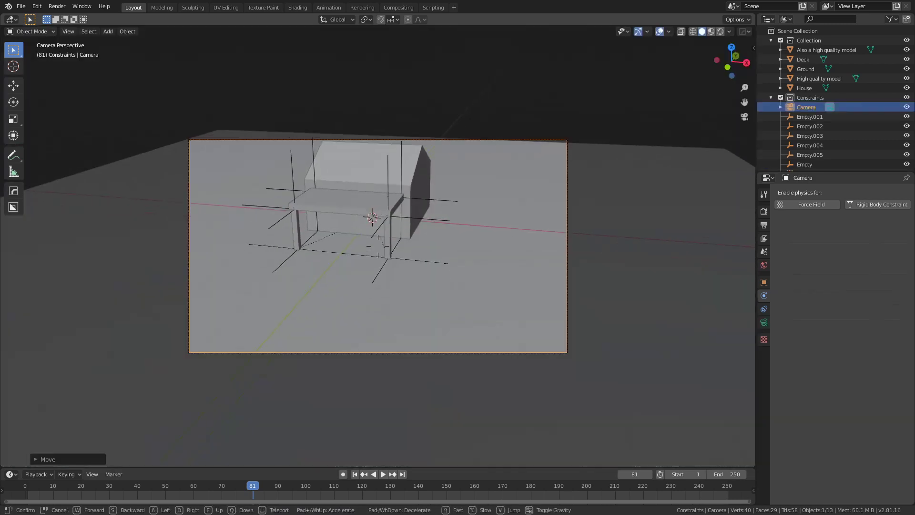
key(w)
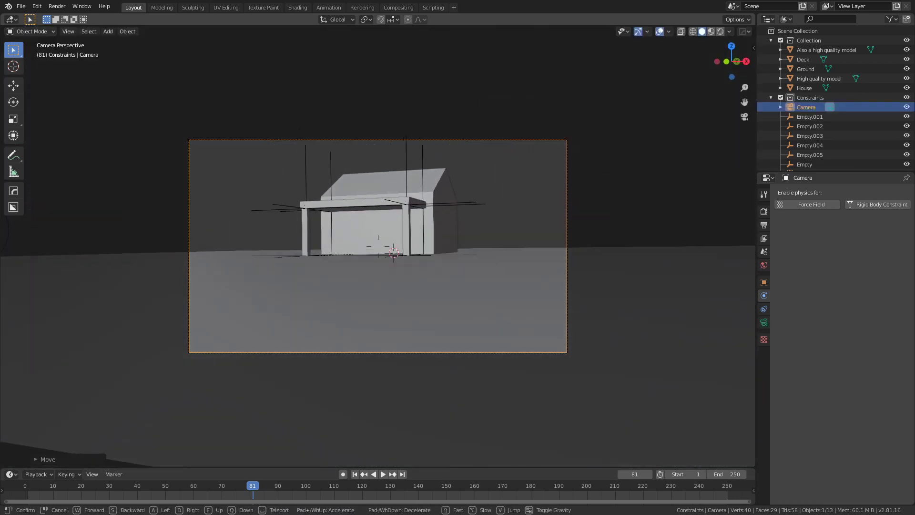
key(w)
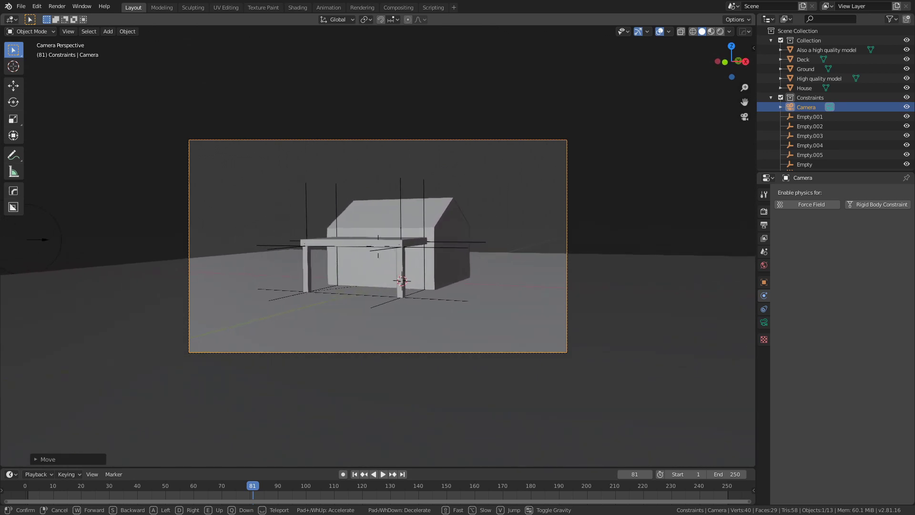
click(430, 235)
key(Delete)
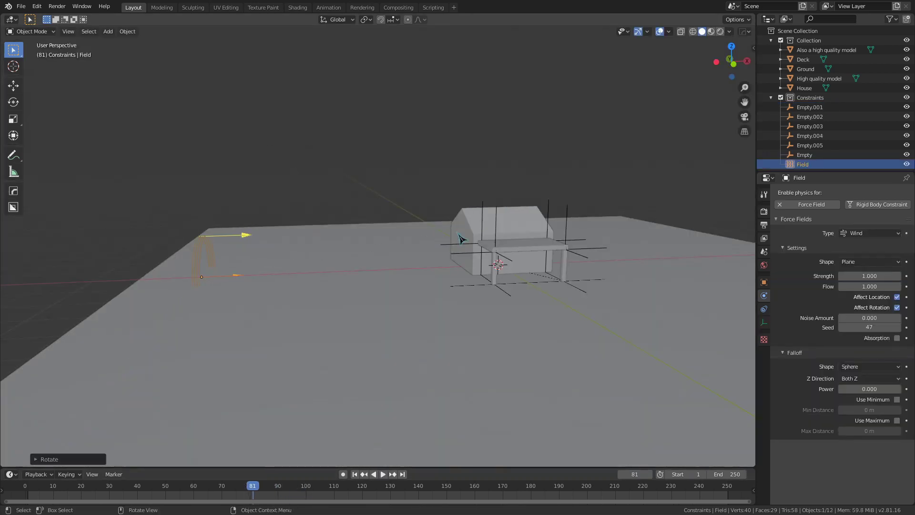
- Reposition the wind field along X so it faces the house
key(g)
key(z)
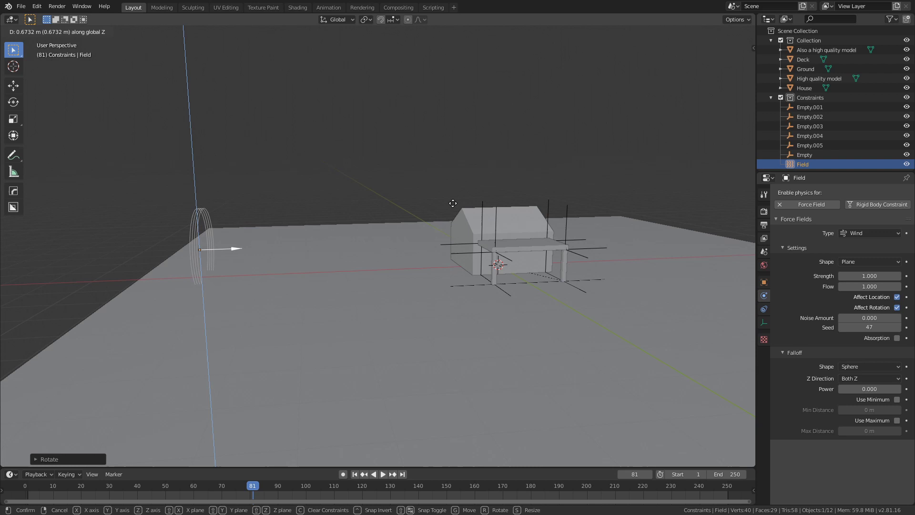
key(x)
click(275, 230)
middle_drag(275, 231, 321, 260)
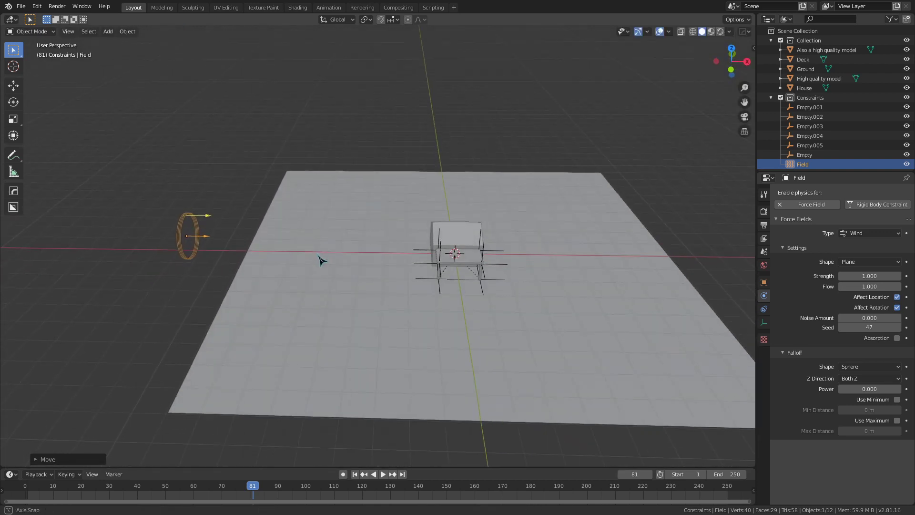
- Set the wind field's Strength to 700
click(874, 276)
text(700)
key(Return)
scroll(620, 247, down, 4)
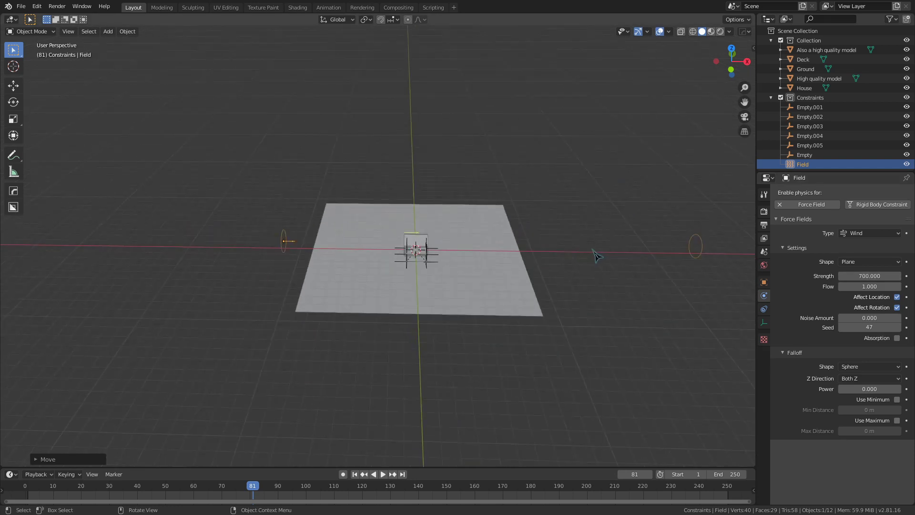
middle_drag(620, 248, 685, 237)
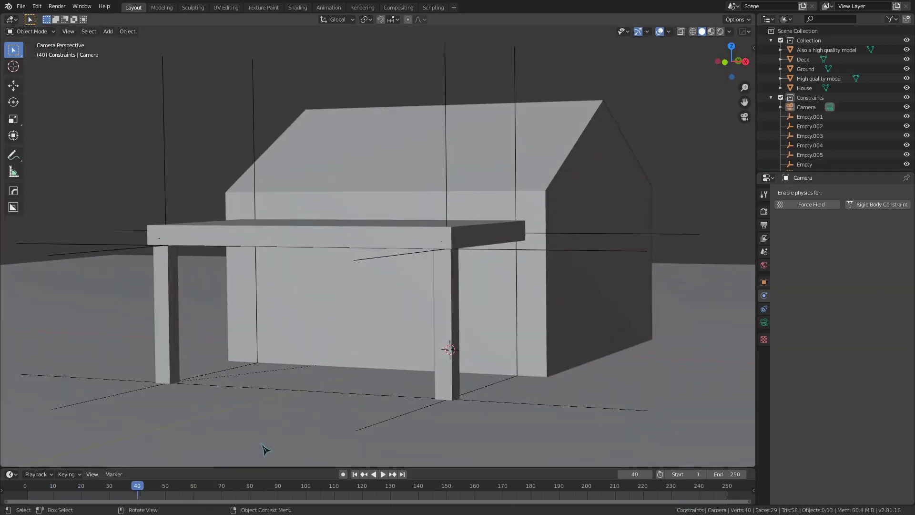
- Return the playhead to frame 0 and select the wind field
click(28, 485)
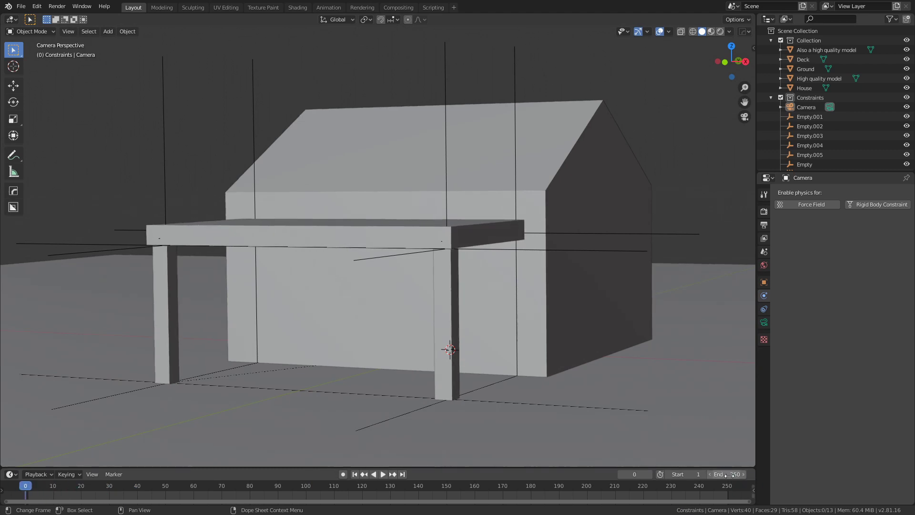
click(63, 491)
drag(57, 492, 25, 491)
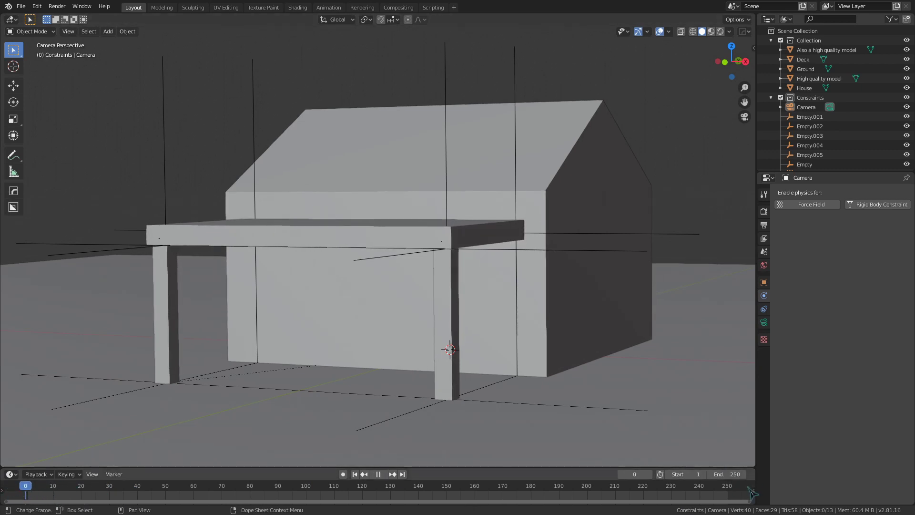
scroll(562, 313, down, 3)
click(430, 280)
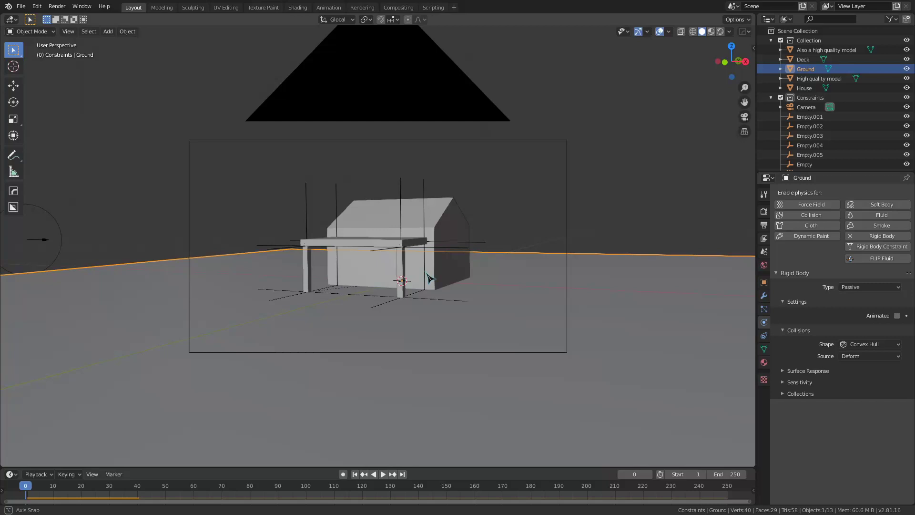
middle_drag(429, 280, 582, 295)
scroll(582, 294, down, 2)
click(211, 247)
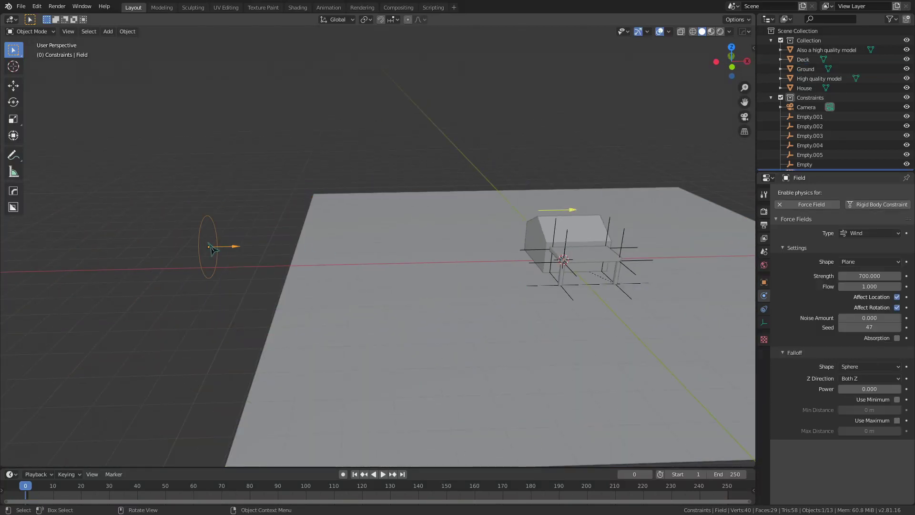
middle_drag(432, 348, 458, 343)
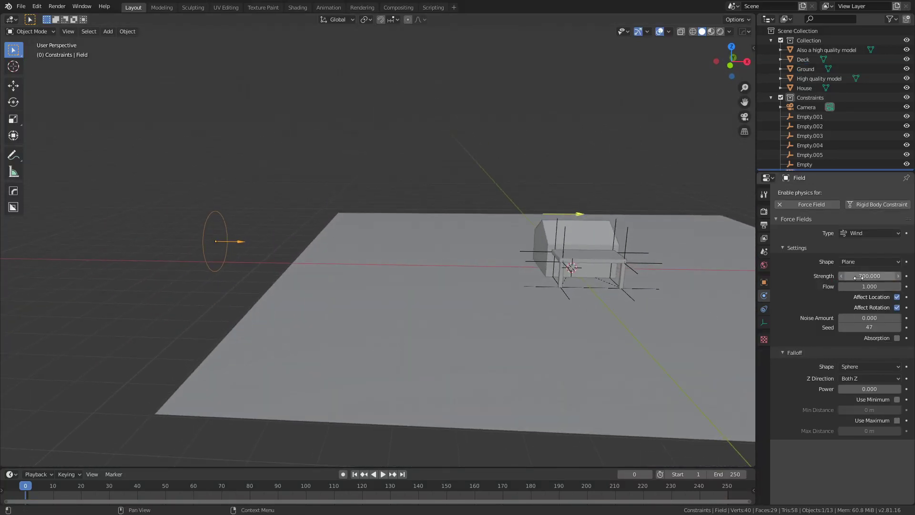
- Keyframe wind Strength 700 at frame 0 and copy that key to frame 40
right_click(859, 278)
click(858, 278)
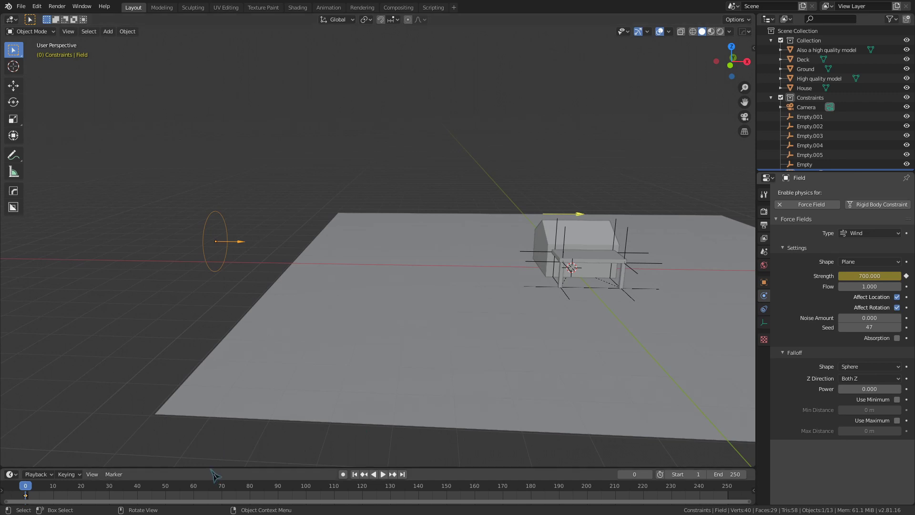
drag(93, 468, 93, 438)
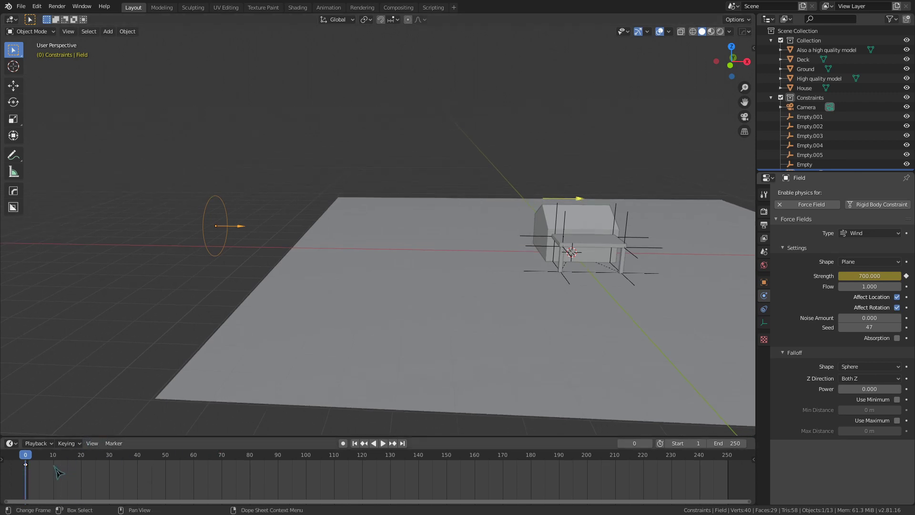
key(space)
key(shift+d)
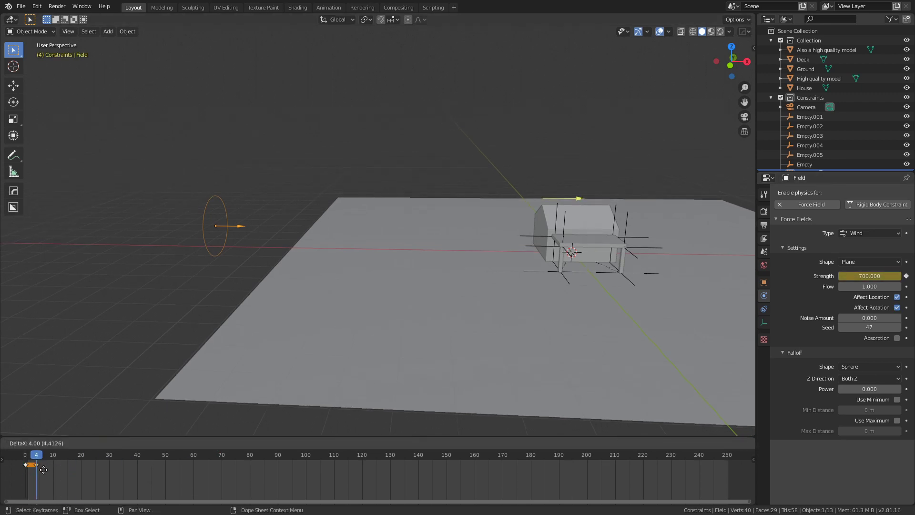
click(136, 476)
click(137, 455)
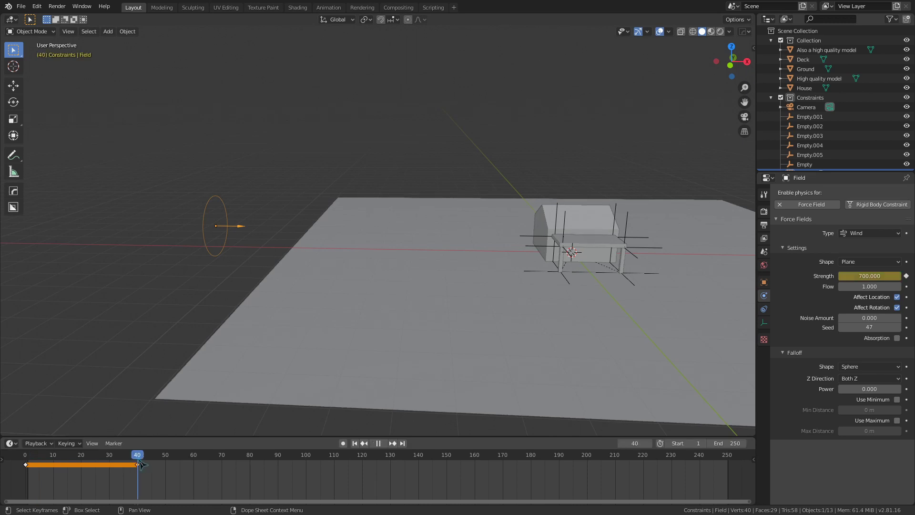
drag(141, 465, 197, 469)
- Keyframe wind Strength 20 at frame 60, then play on to frame 70
click(861, 276)
text(2)
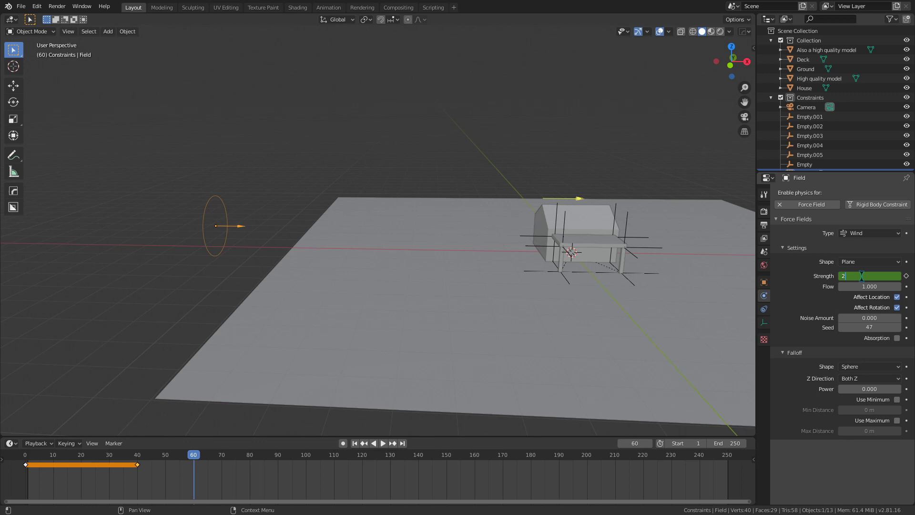
text(0)
key(Return)
key(i)
right_click(861, 276)
click(861, 274)
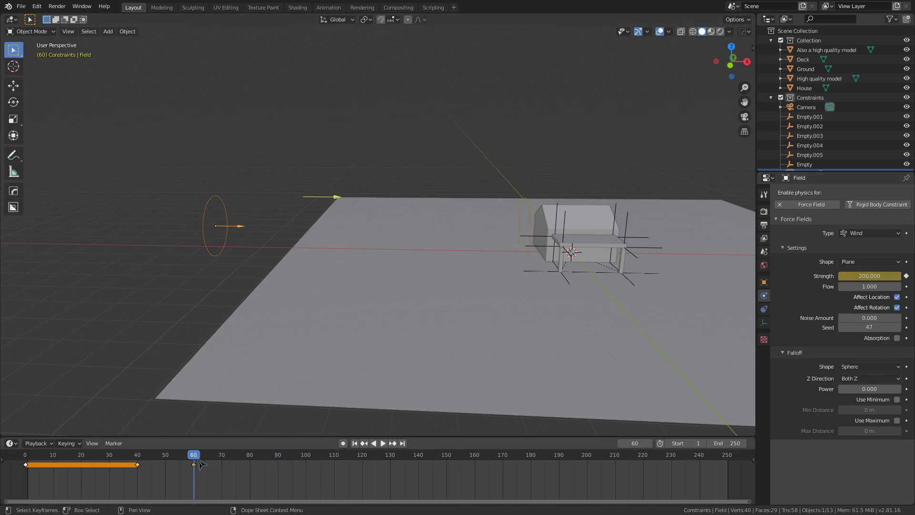
key(space)
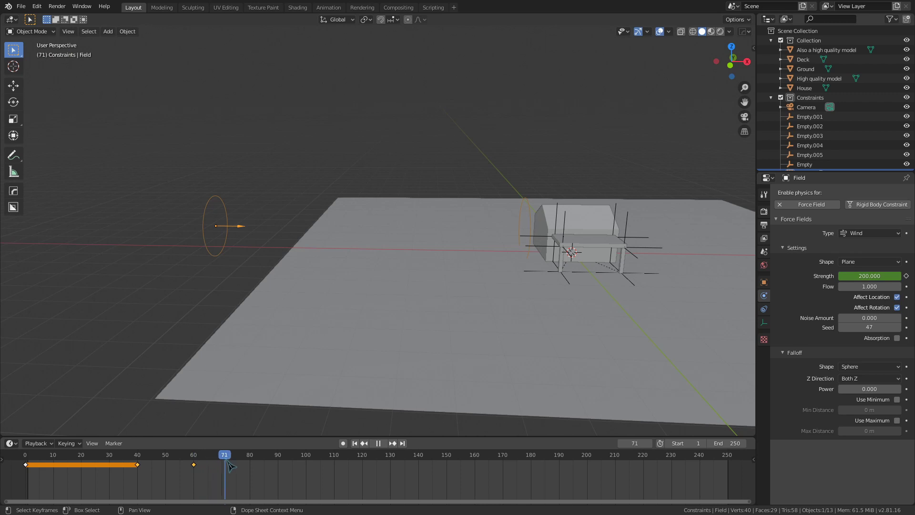
key(space)
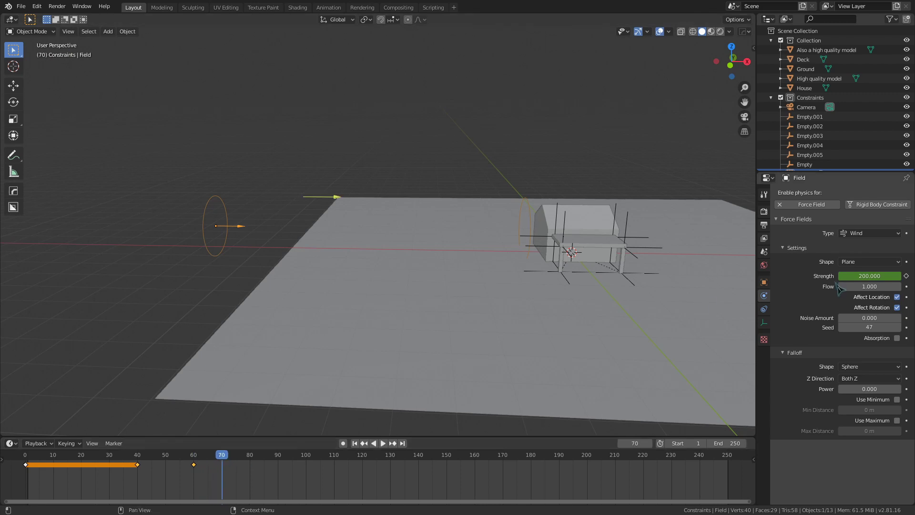
- Set Strength 750 at frame 70 and copy that key to frame 90
click(857, 275)
key(Return)
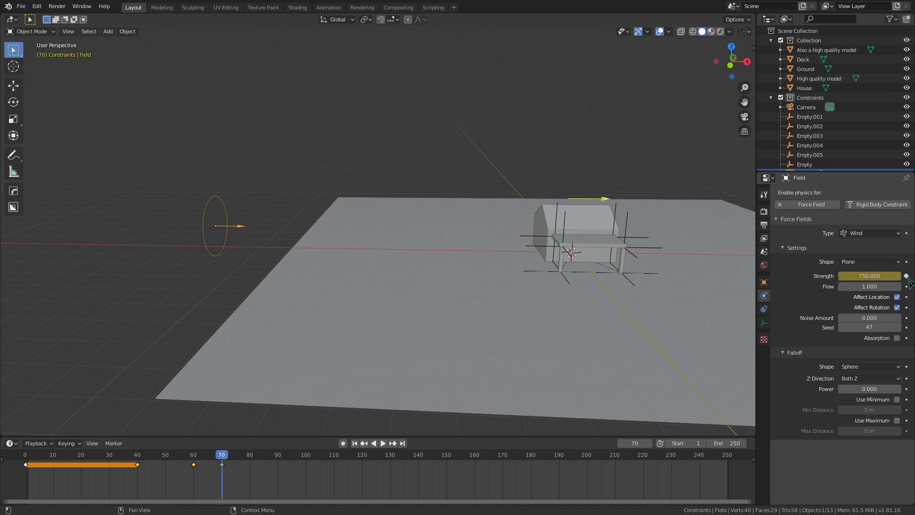
click(223, 465)
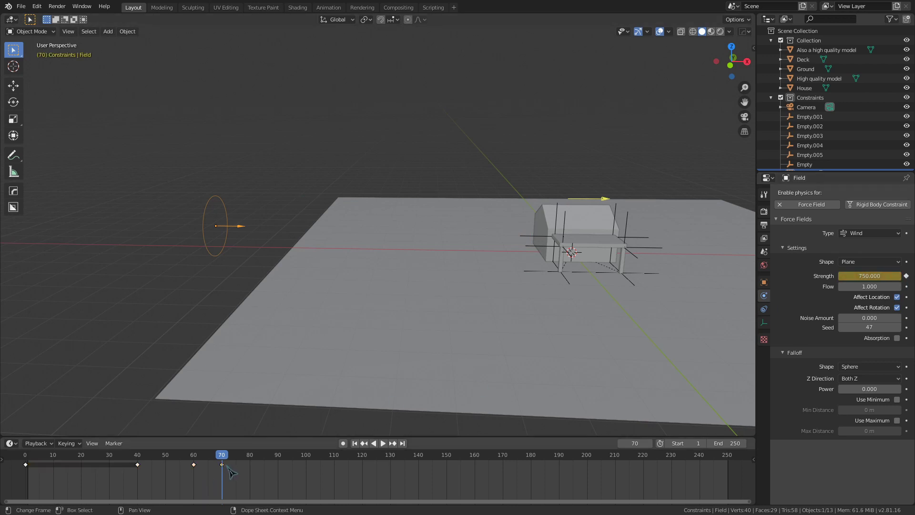
key(shift+d)
click(285, 471)
key(space)
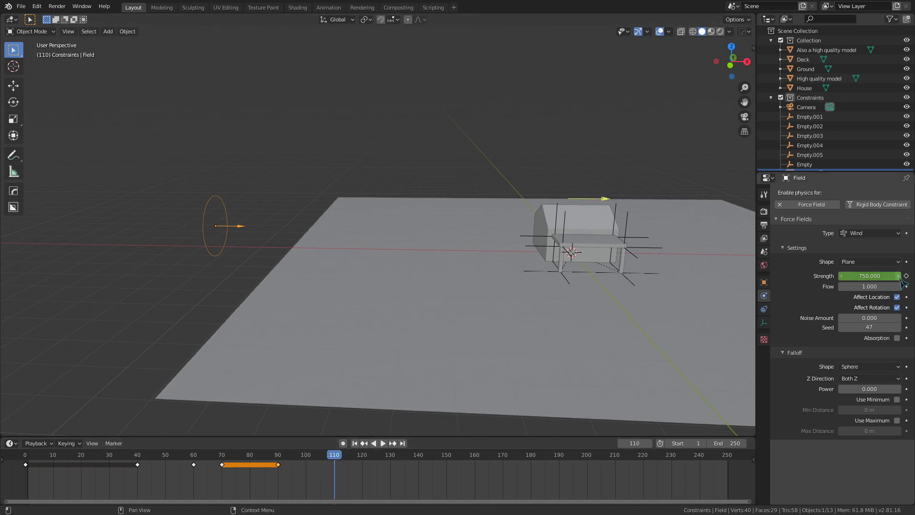
- Keyframe wind Strength 250 at frame 110 and play from there
key(Return)
right_click(864, 276)
click(864, 277)
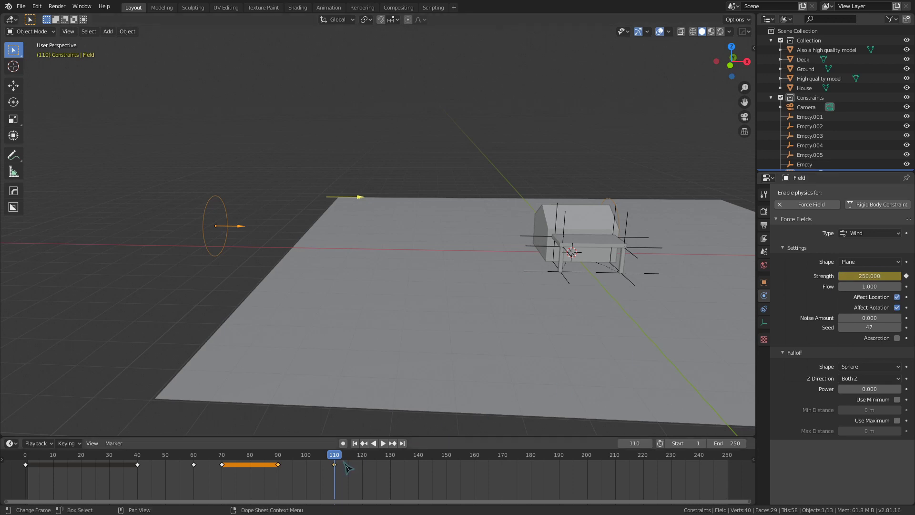
key(space)
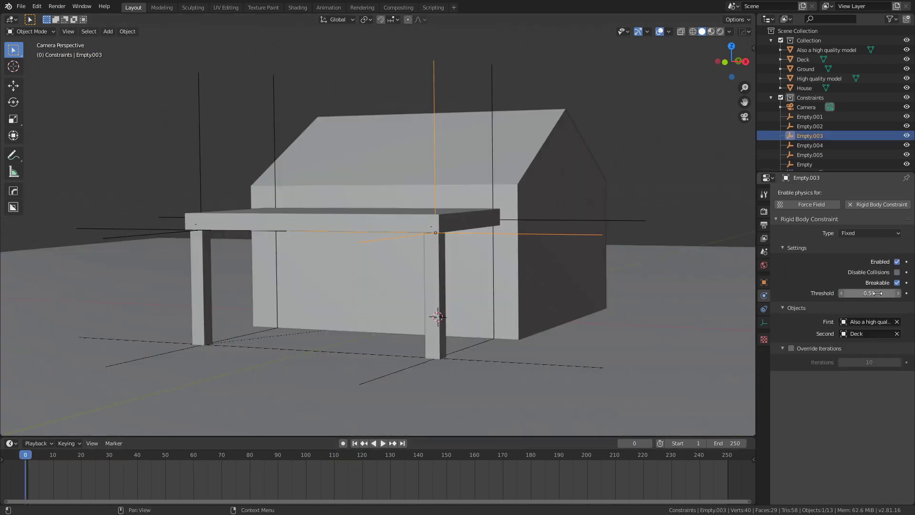
- Set a constraint's break threshold to 0.8, then review Empty.002, Empty.001 and Empty
click(878, 293)
text(0.8)
key(Return)
click(206, 167)
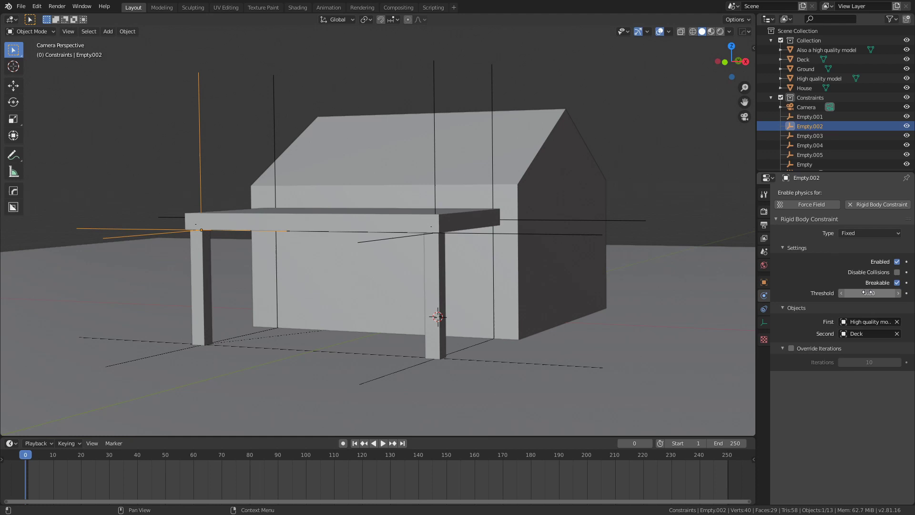
click(519, 369)
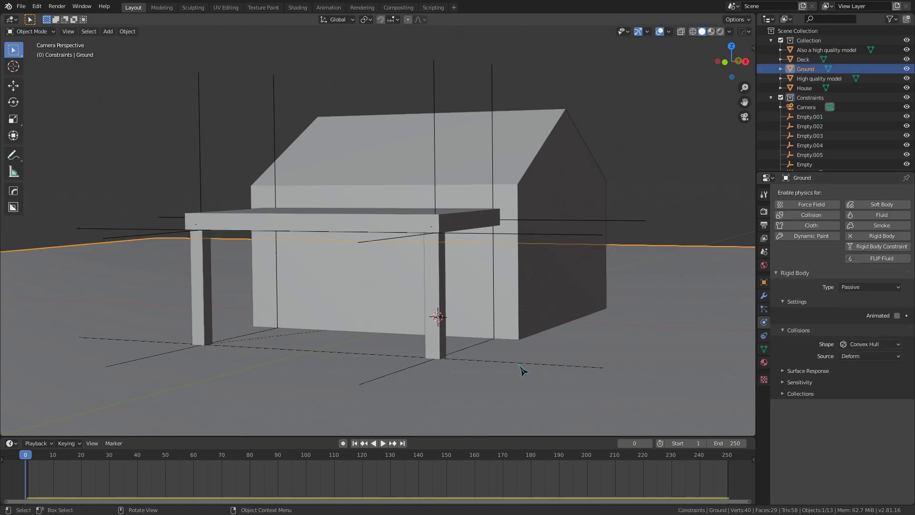
click(523, 370)
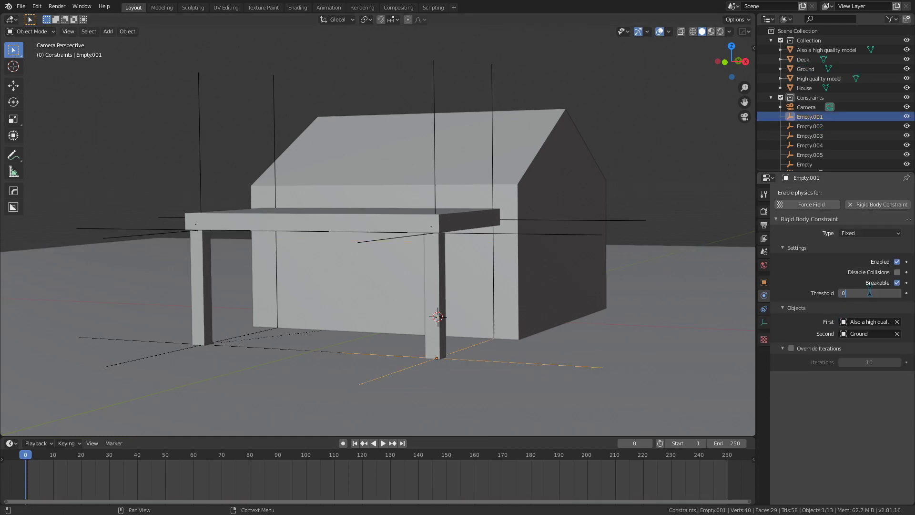
click(265, 351)
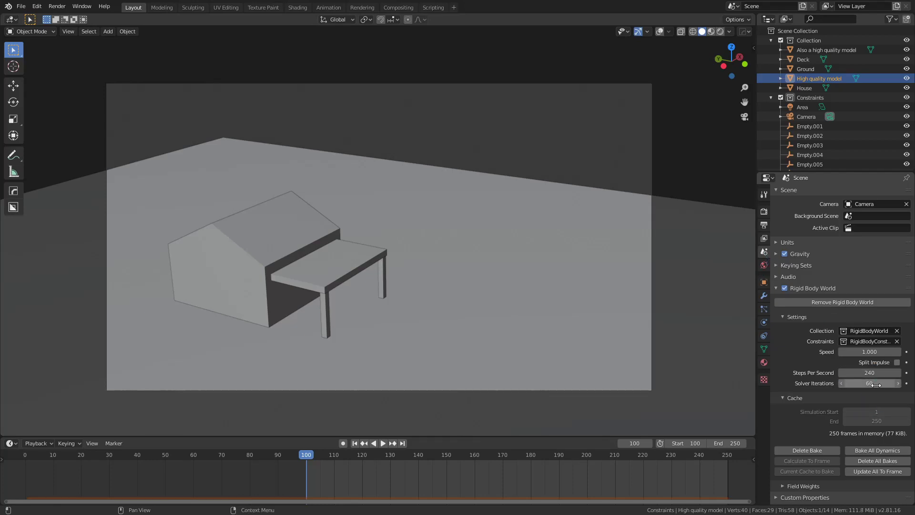
- Select the ground, play the collapse, then stop and rewind
click(334, 427)
key(space)
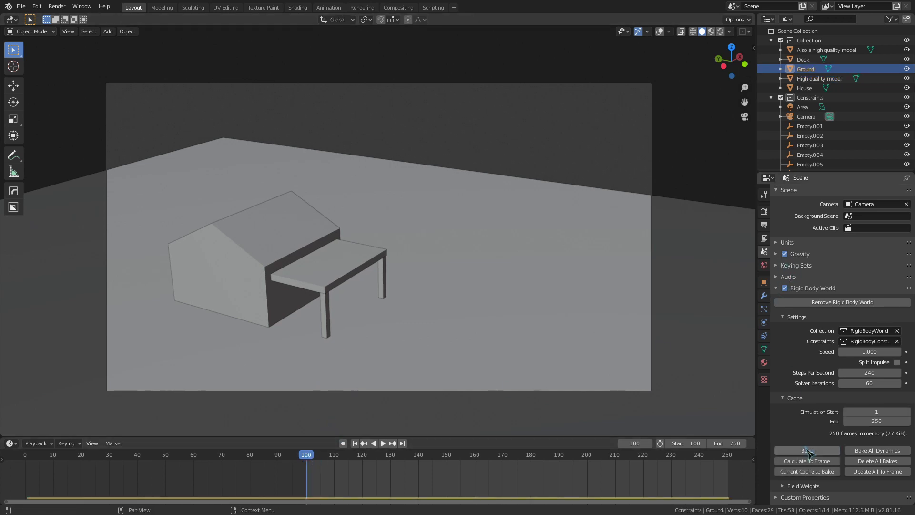
key(space)
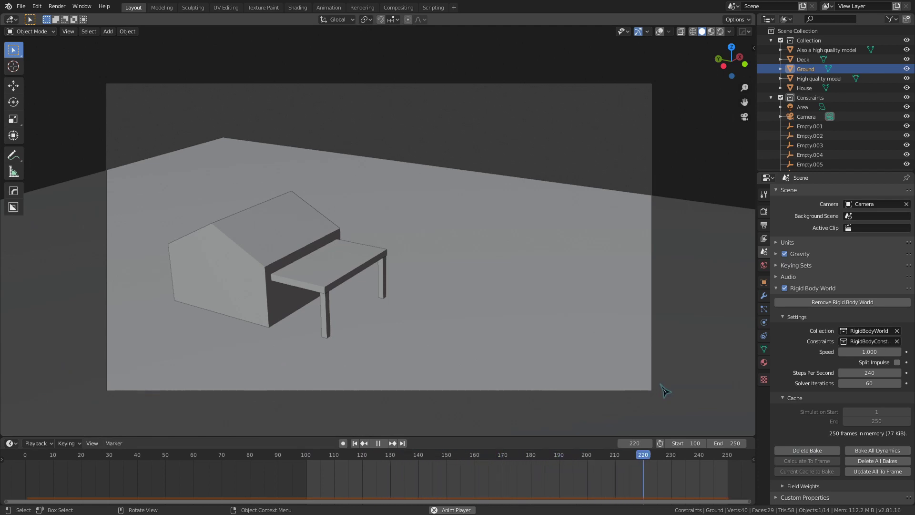
key(space)
key(shift+Left)
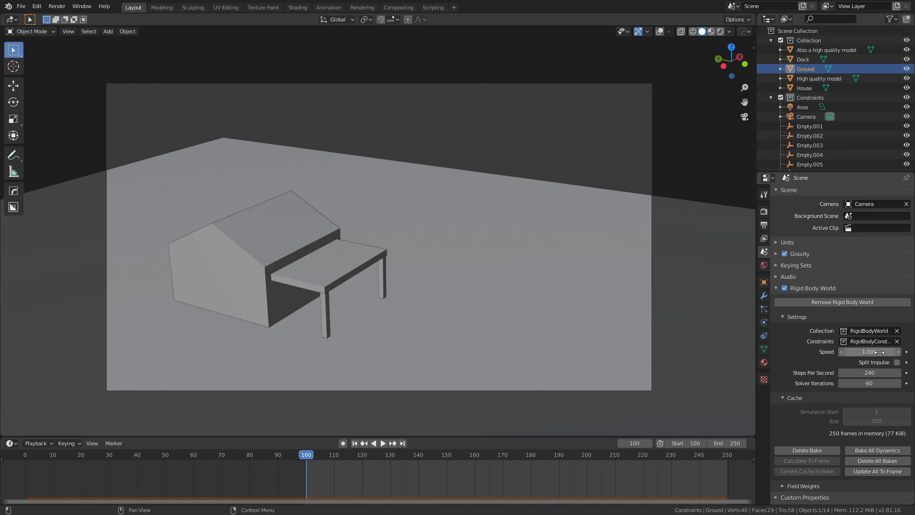
- Set Rigid Body World to 60 steps per second and 10 solver iterations, then replay
click(872, 373)
key(Escape)
key(space)
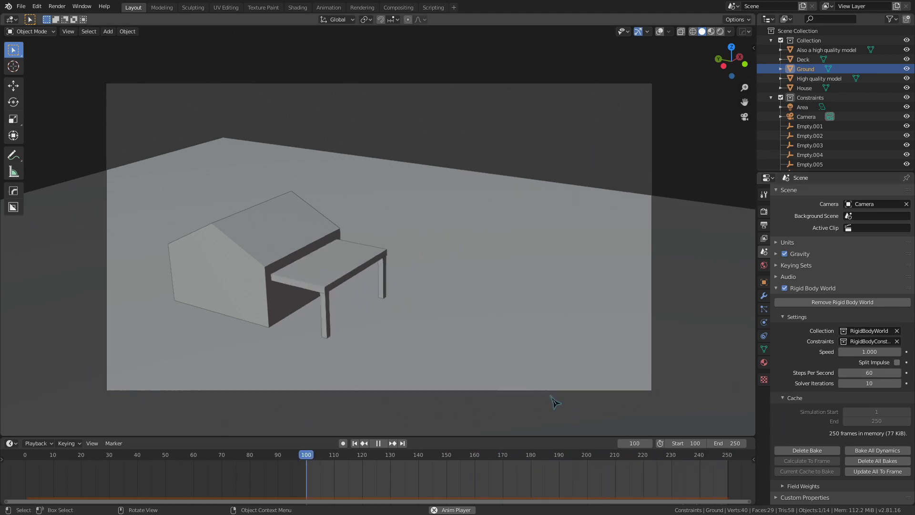
key(space)
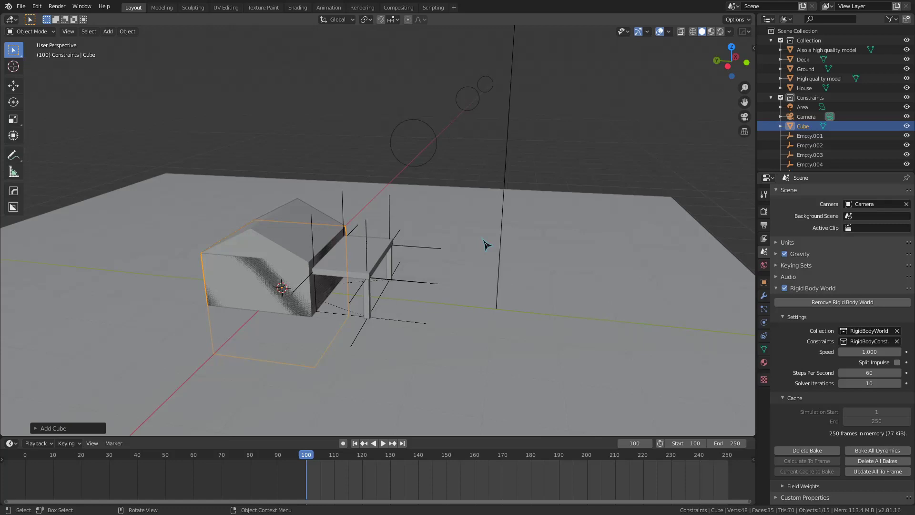
- Flatten the new cube into a long thin plank and set it on the deck's front edge
key(Tab)
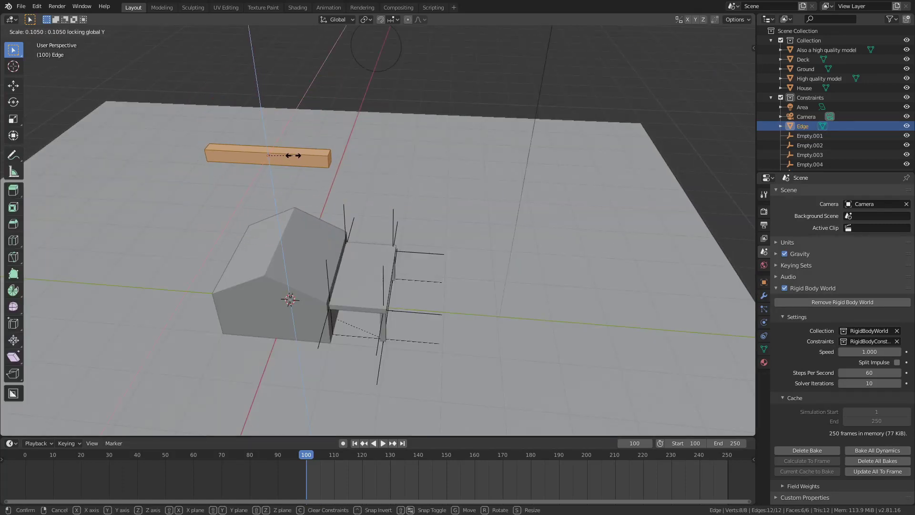
middle_drag(477, 241, 488, 168)
key(Tab)
key(g)
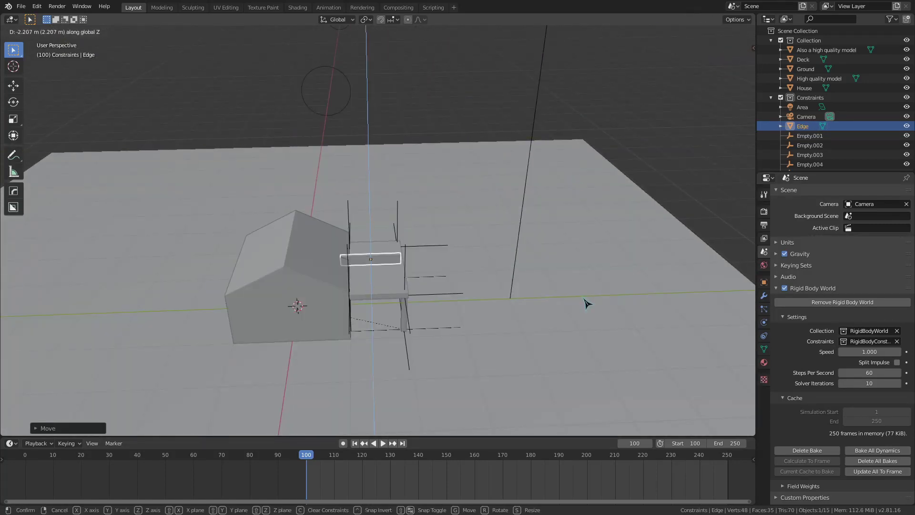
click(589, 302)
middle_drag(589, 302, 527, 253)
key(g)
click(477, 305)
middle_drag(477, 305, 477, 286)
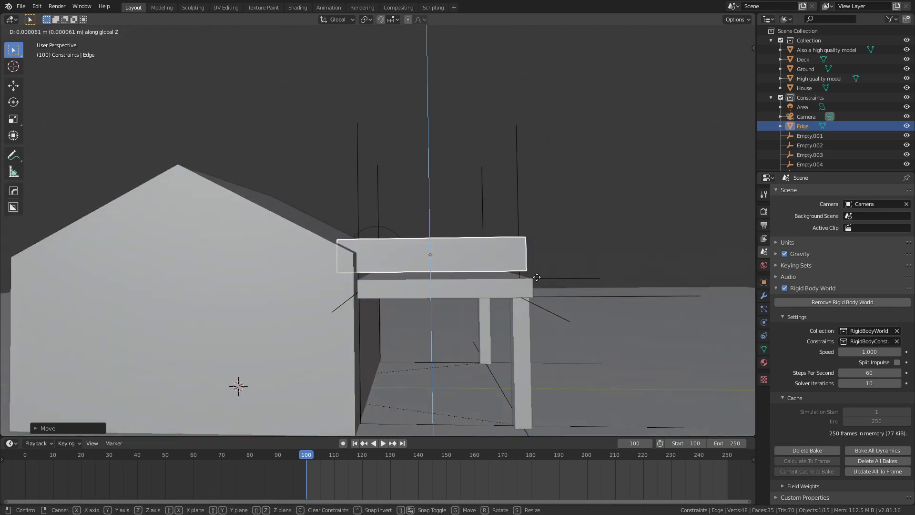
- Stretch the plank along the deck edge by moving its end face along Y
key(Tab)
key(shift+z)
key(shift+z)
click(383, 283)
key(g)
key(y)
click(614, 271)
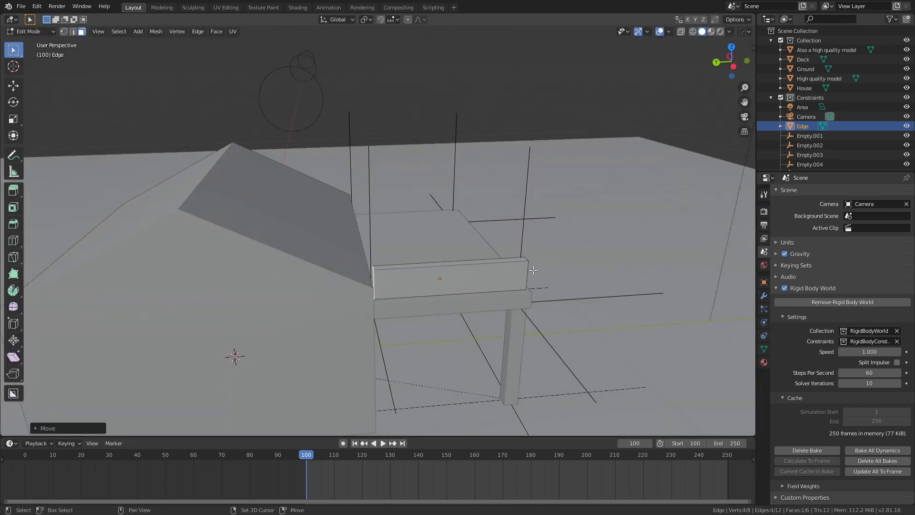
middle_drag(614, 272, 525, 305)
key(Tab)
- Duplicate the plank along X onto the deck's opposite side as a second railing
key(shift+d)
key(x)
click(808, 367)
key(Tab)
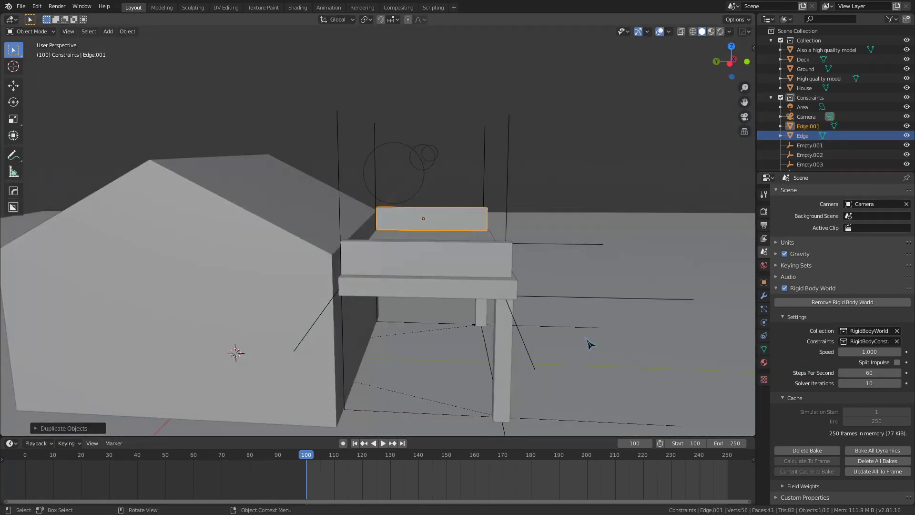
middle_drag(590, 343, 471, 284)
click(420, 296)
key(Tab)
- Duplicate a constraint empty and raise it along Z up to the railing plank
click(472, 283)
key(shift+d)
key(z)
click(468, 206)
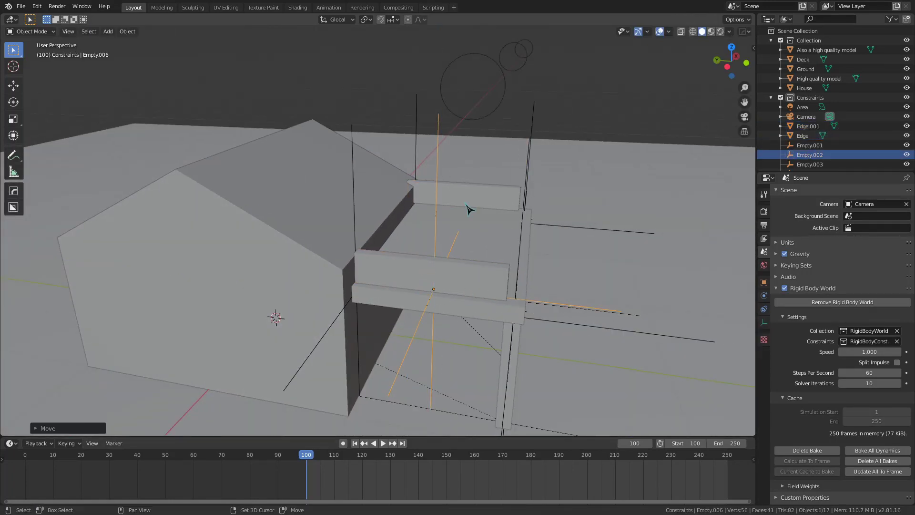
middle_drag(468, 207, 251, 337)
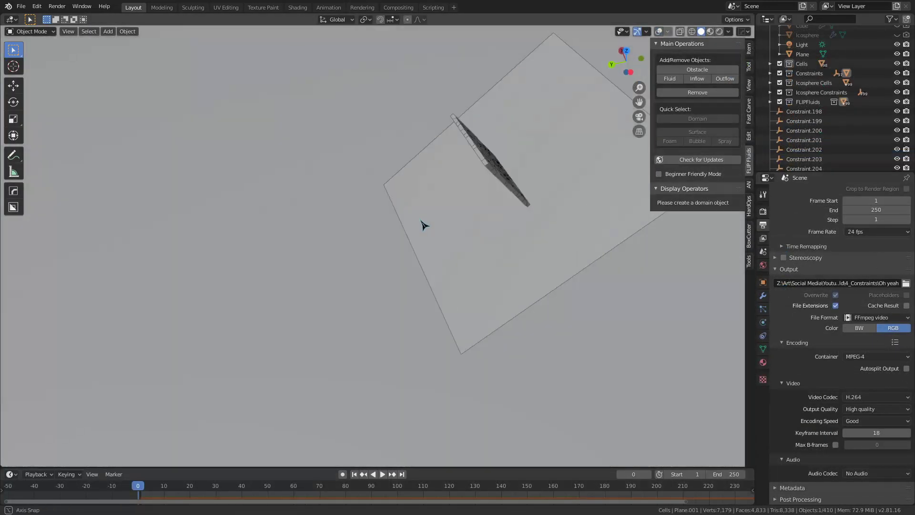
middle_drag(424, 225, 518, 183)
- Play the animation and watch the falling icosphere shatter the cell wall across the plane
key(space)
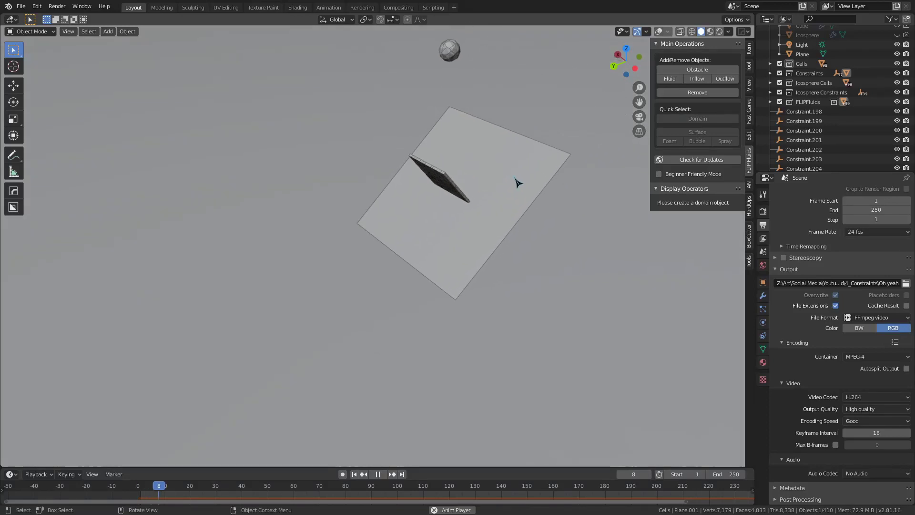